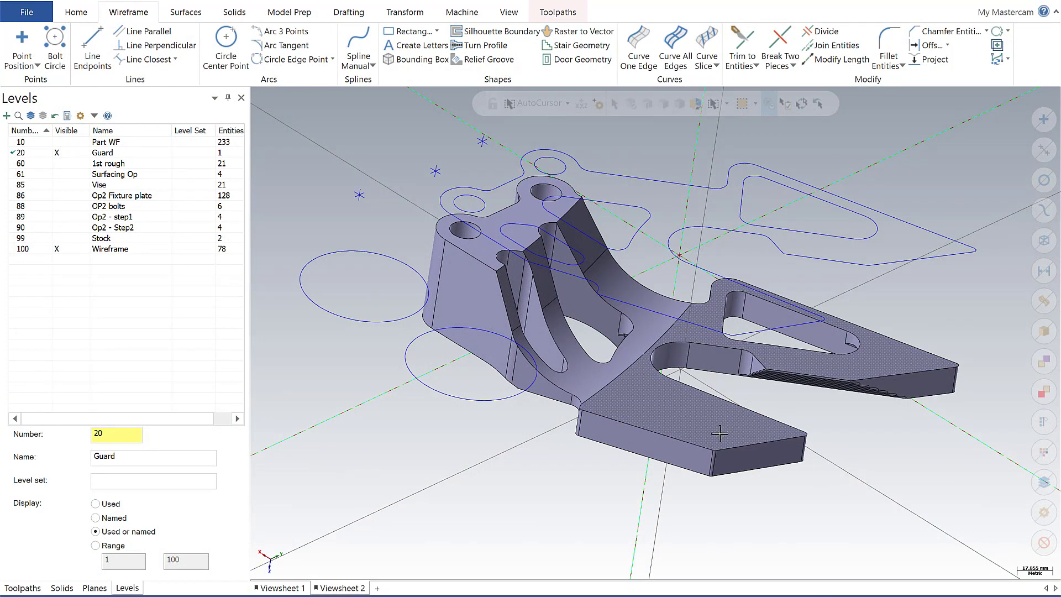
Orbit the bracket model to view it from a couple of new angles
mouse_move(581, 482)
middle_down()
mouse_move(580, 508)
mouse_move(564, 462)
mouse_move(553, 486)
middle_up()
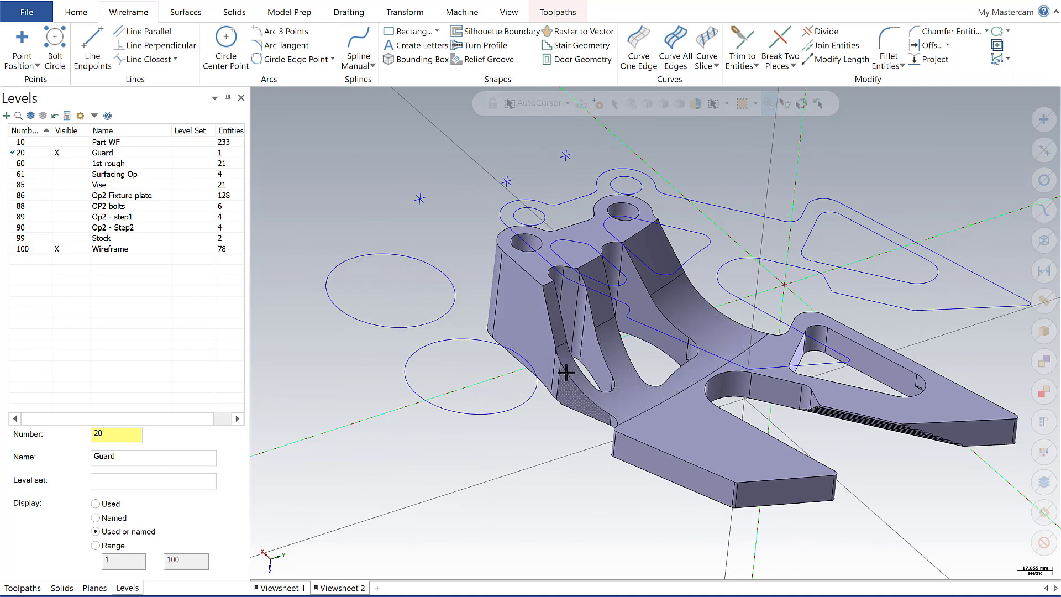
middle_drag(527, 483, 739, 422)
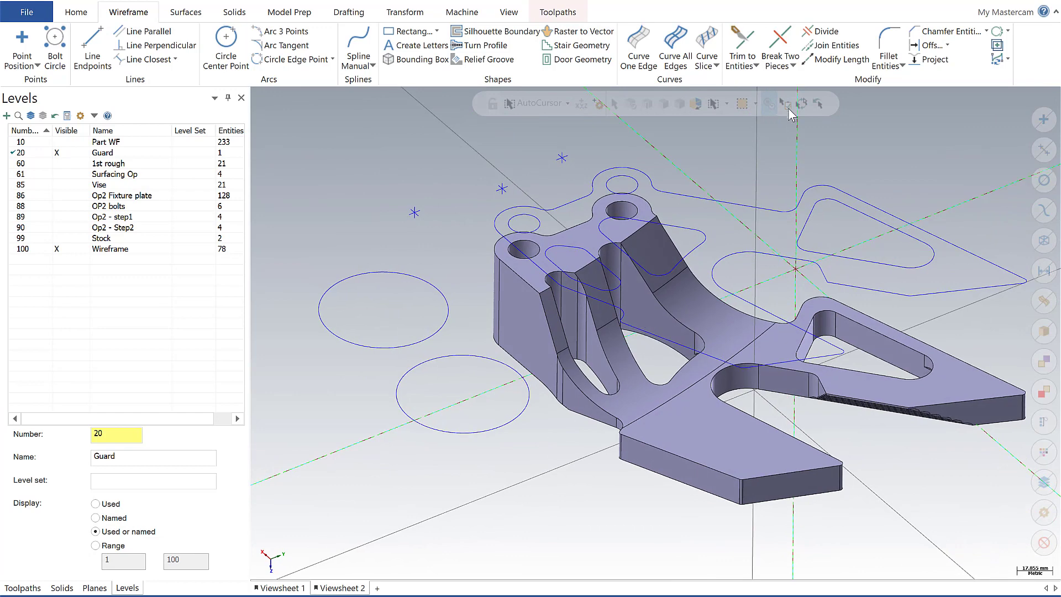
Check the AutoCursor selection settings, then show the Selection page of System Configuration
click(598, 101)
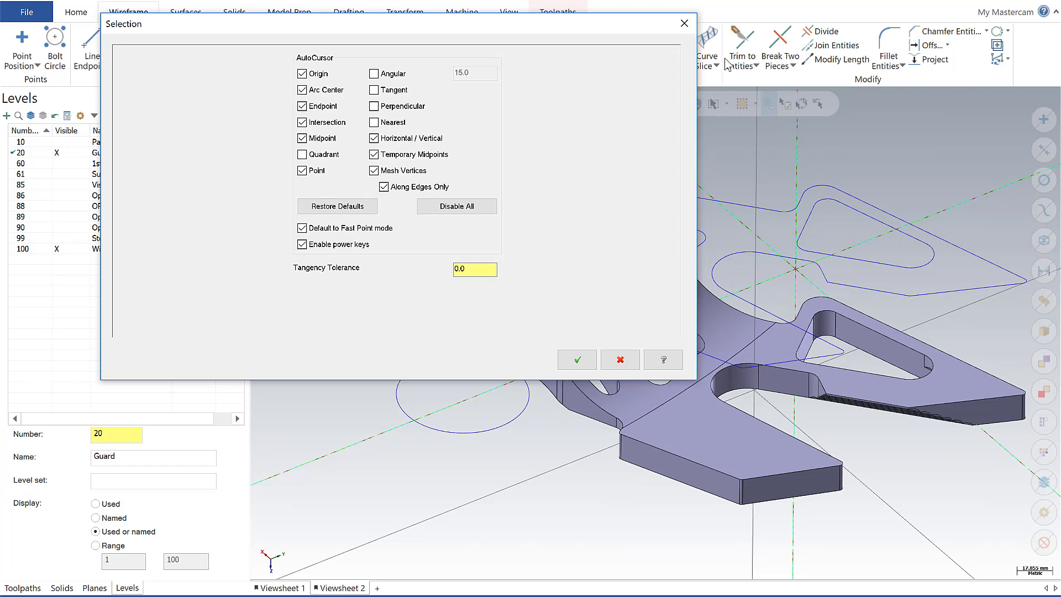
click(684, 24)
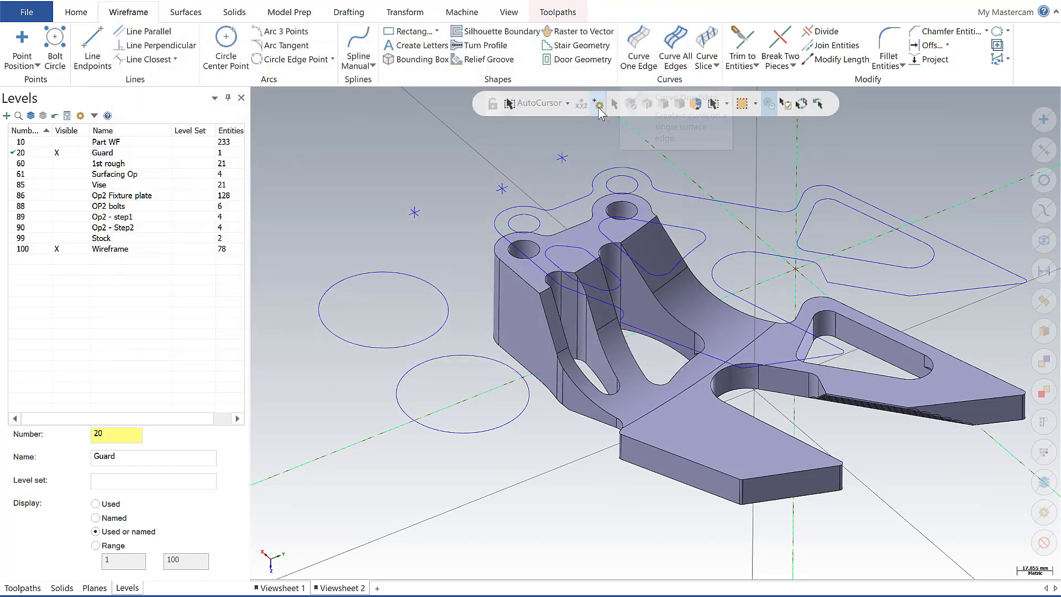
click(27, 12)
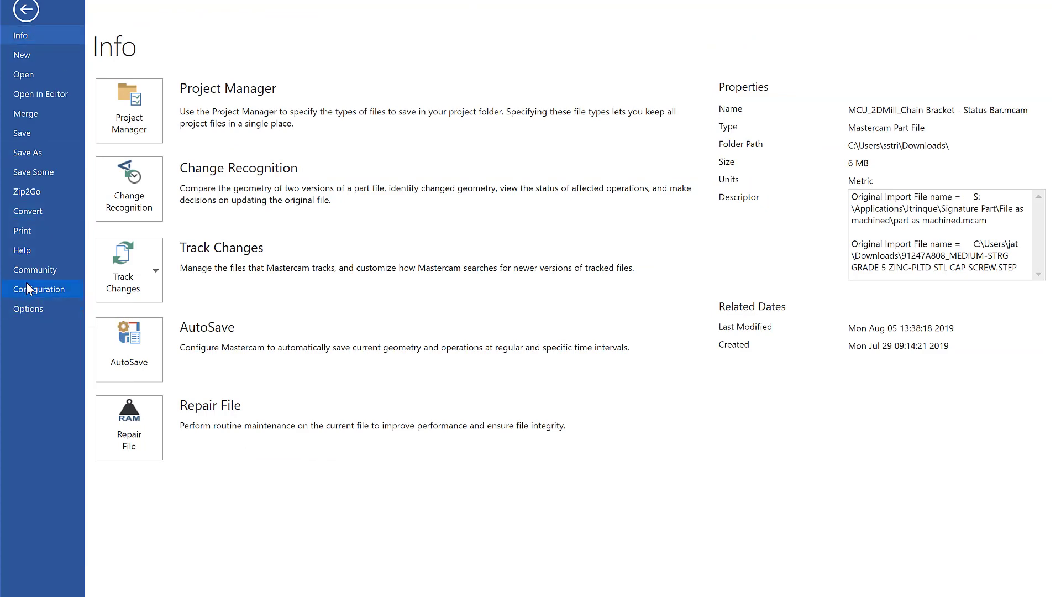
click(27, 287)
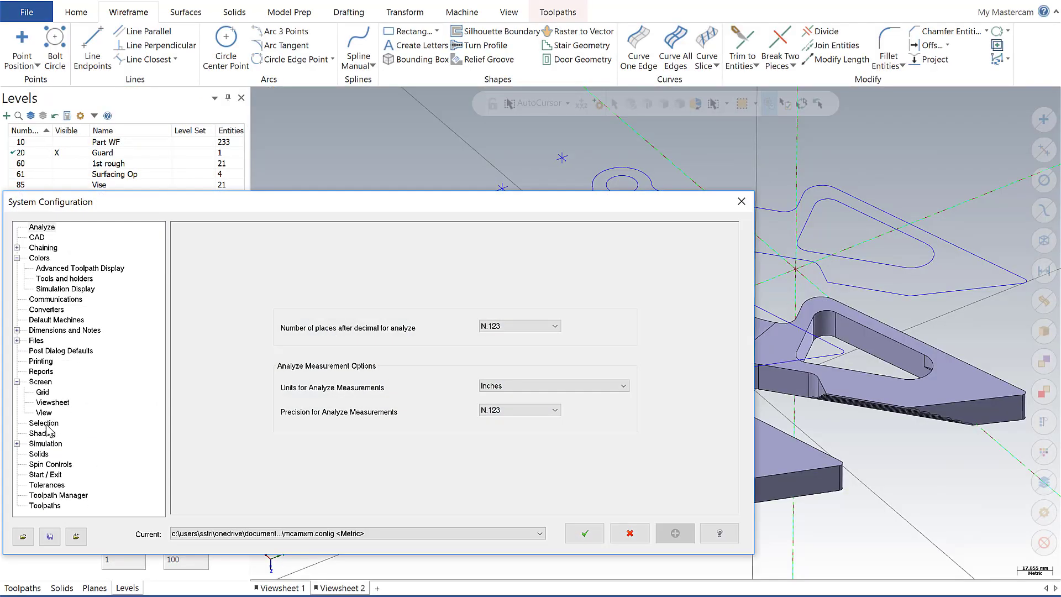
click(44, 422)
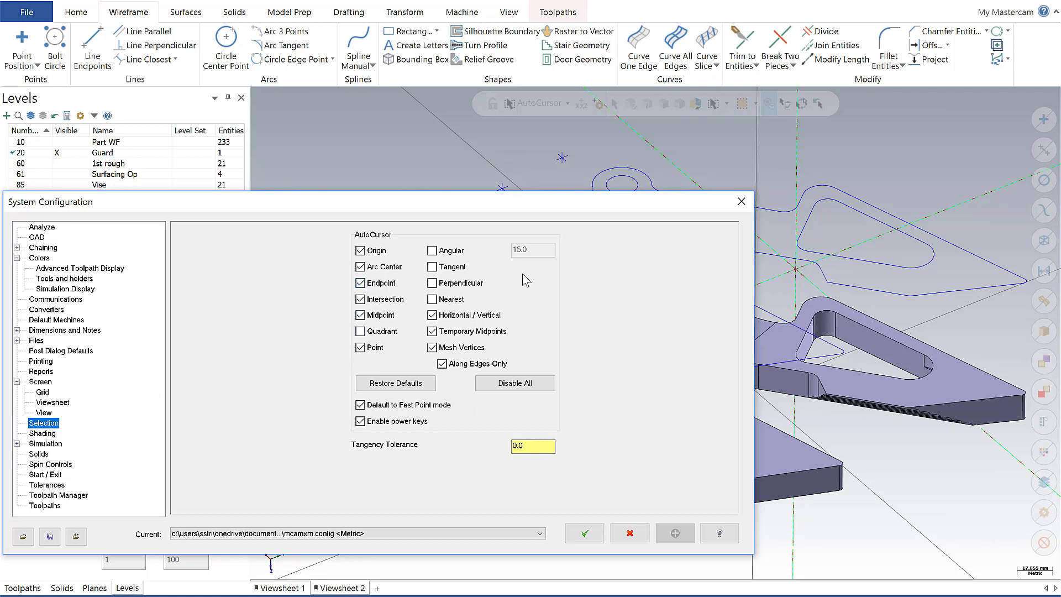
Close System Configuration and hide the geometry on the Wireframe level
click(741, 202)
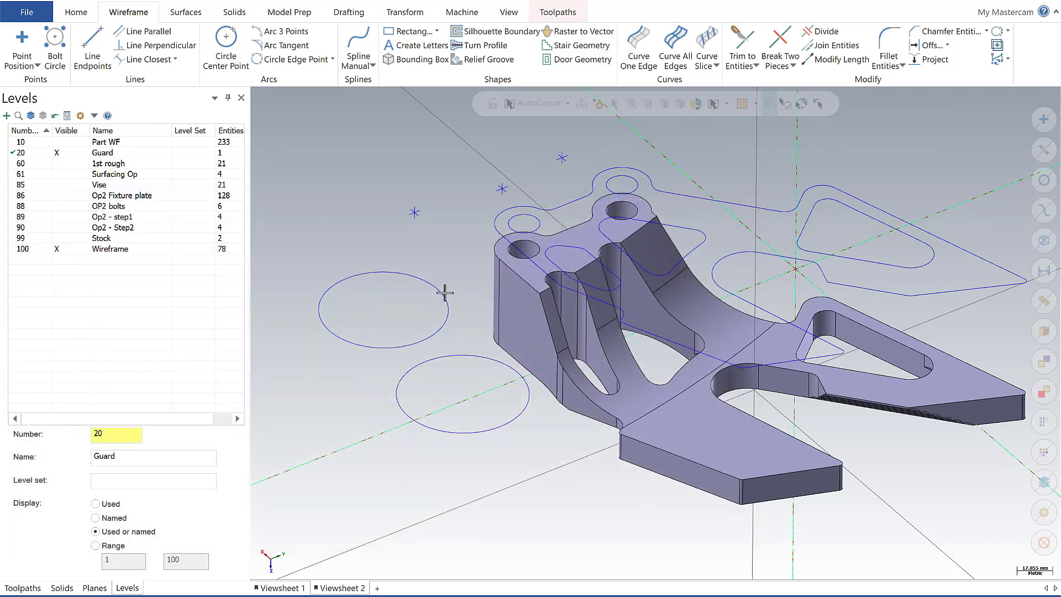
scroll(459, 308, up, 1)
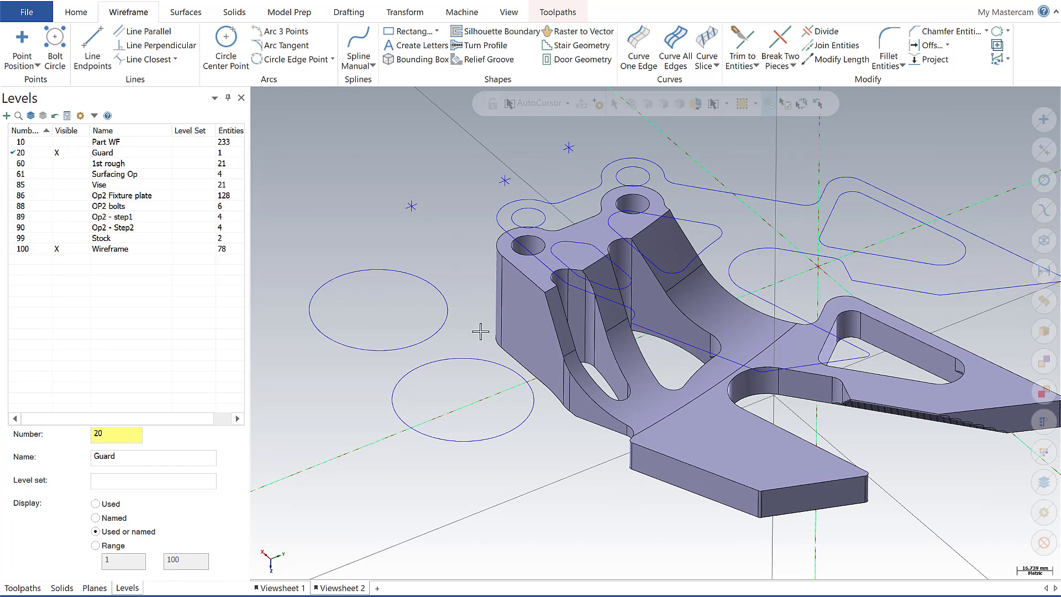
mouse_move(485, 325)
middle_down()
mouse_move(457, 310)
mouse_move(471, 289)
mouse_move(497, 326)
middle_up()
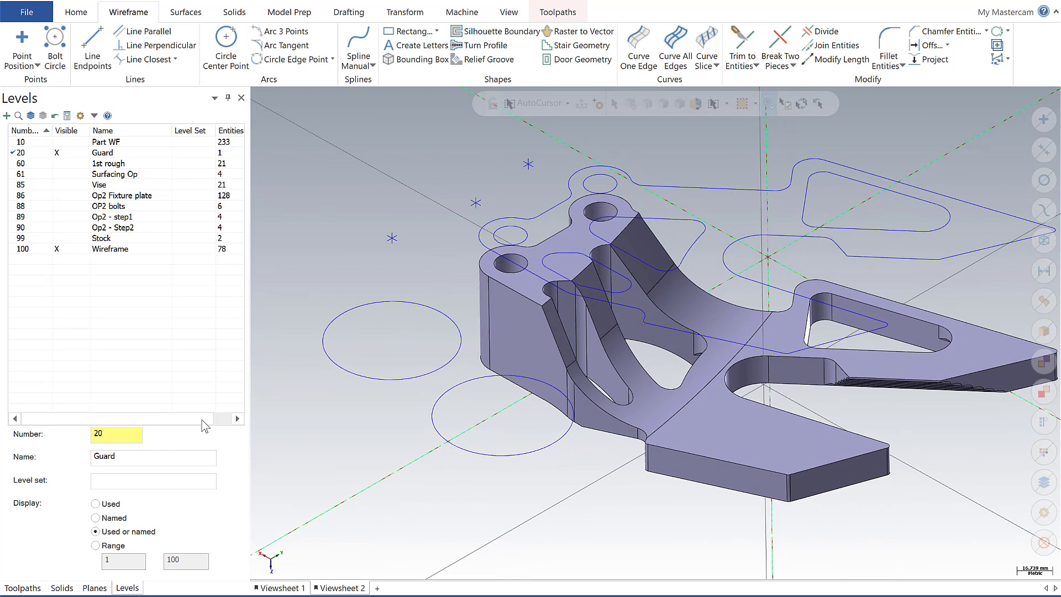
click(133, 587)
click(57, 248)
ctrl+middle_drag(501, 333, 426, 322)
scroll(426, 322, up, 2)
Place a point at the top face's centre using the Face Center snap
click(23, 44)
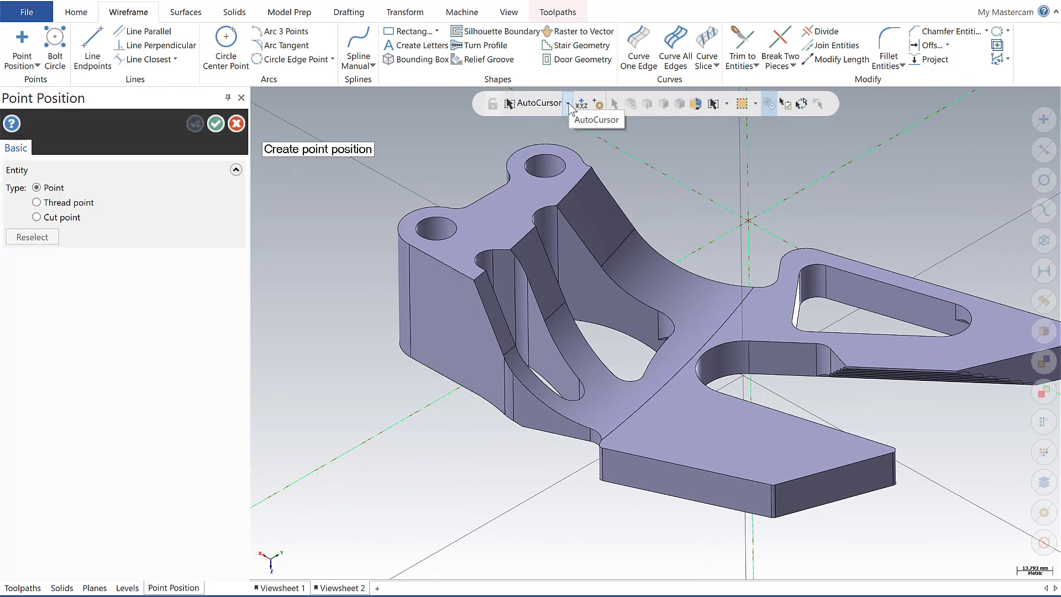
click(568, 104)
click(532, 179)
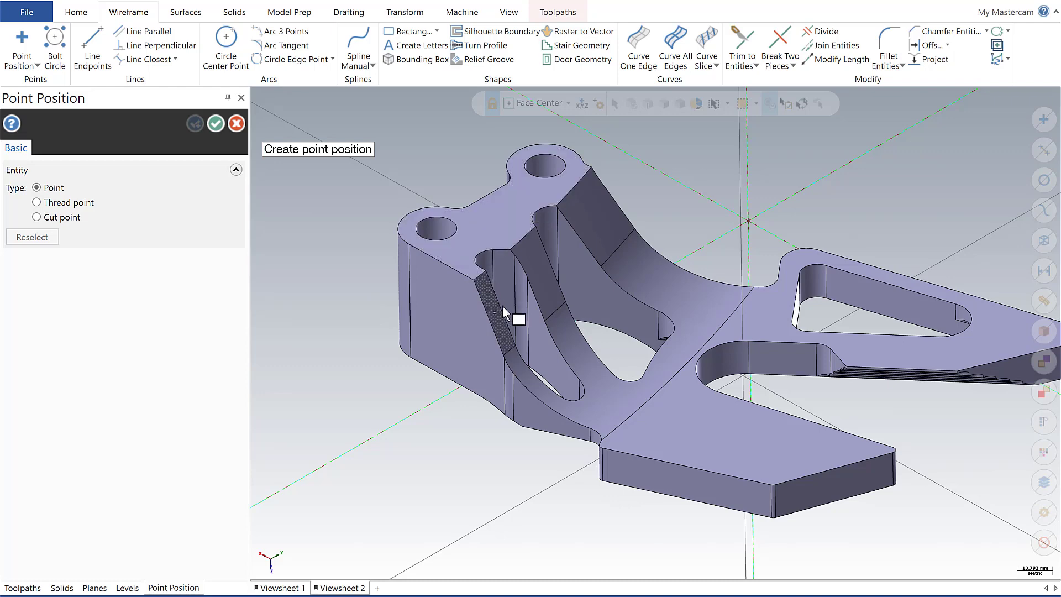
scroll(516, 315, up, 3)
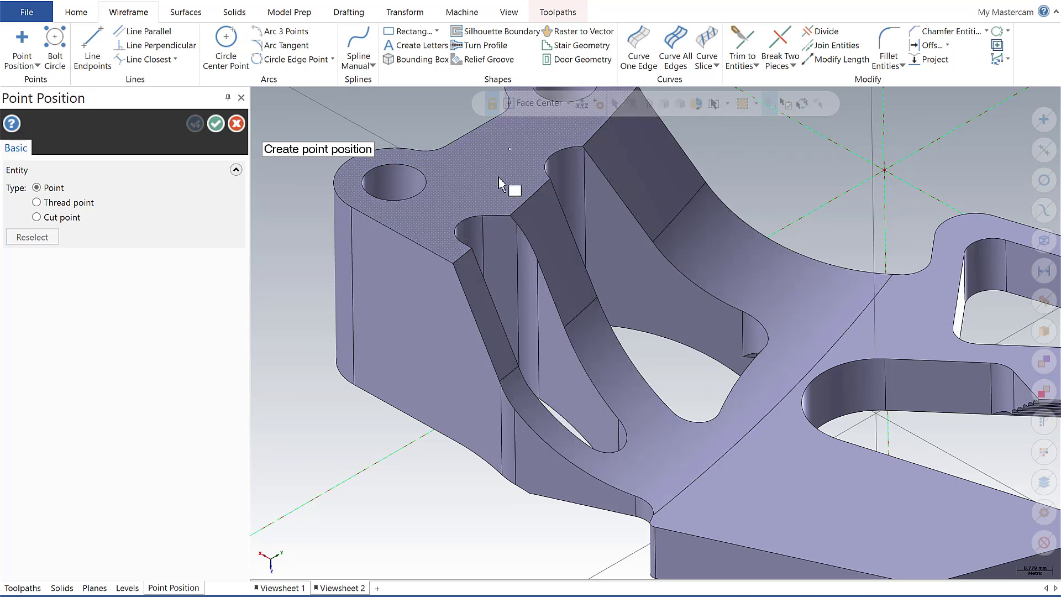
click(507, 162)
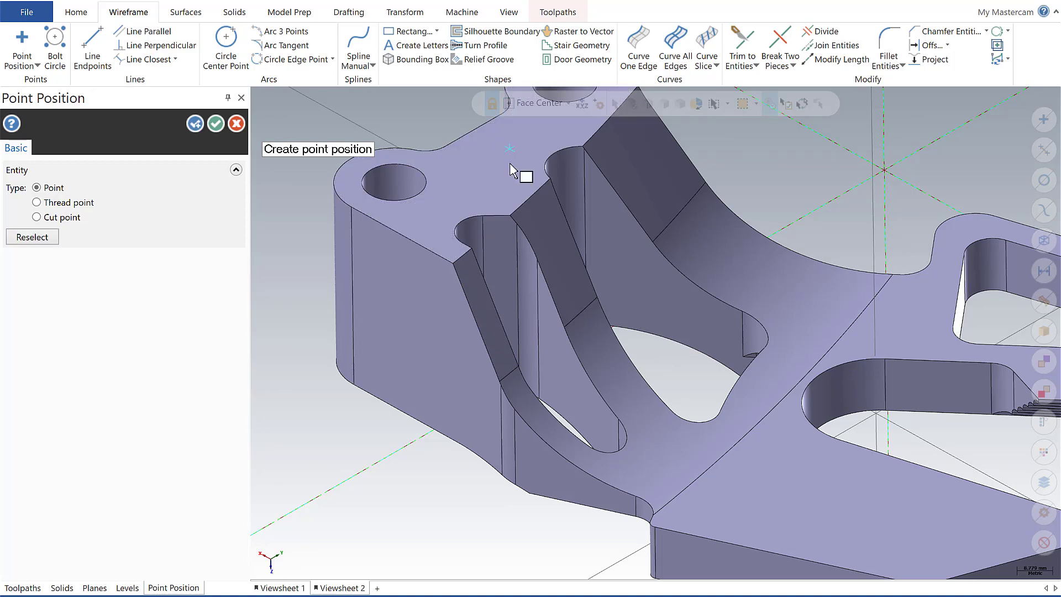
middle_drag(521, 194, 426, 171)
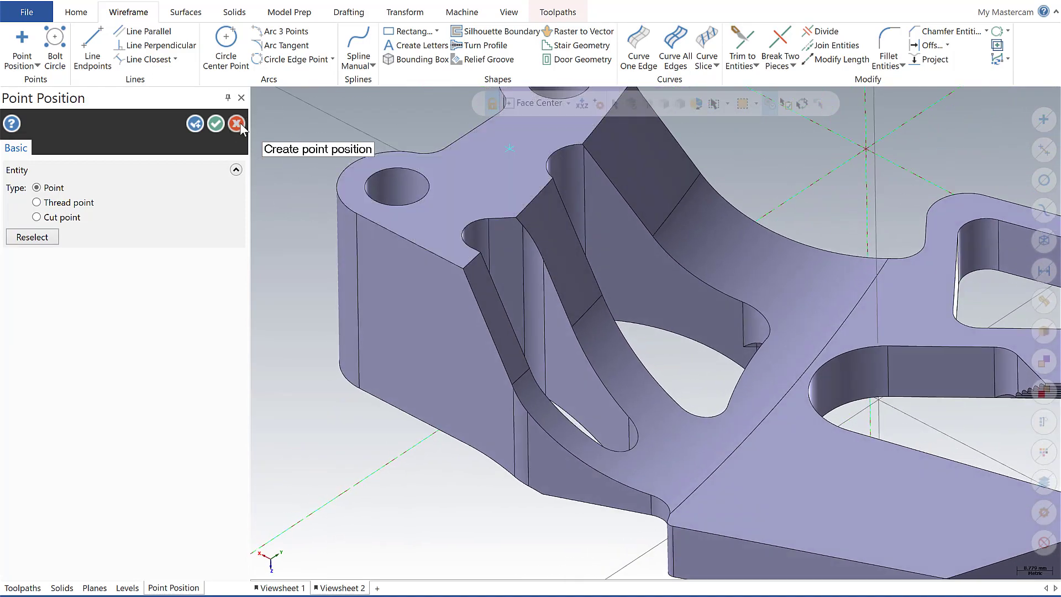
Keep the face-centre point and reposition the view down and to the right
click(216, 123)
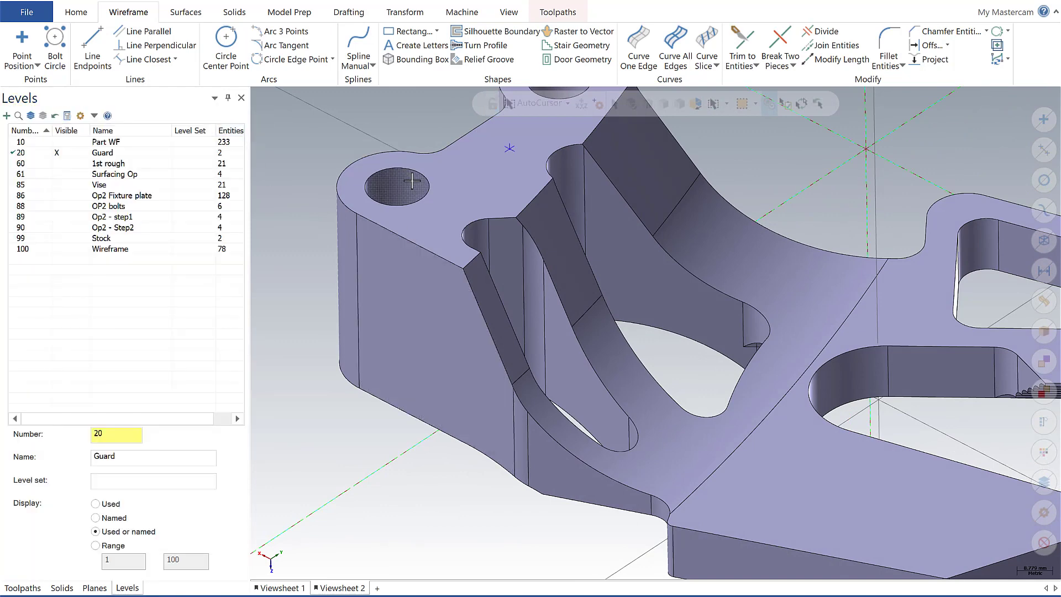
scroll(298, 262, down, 2)
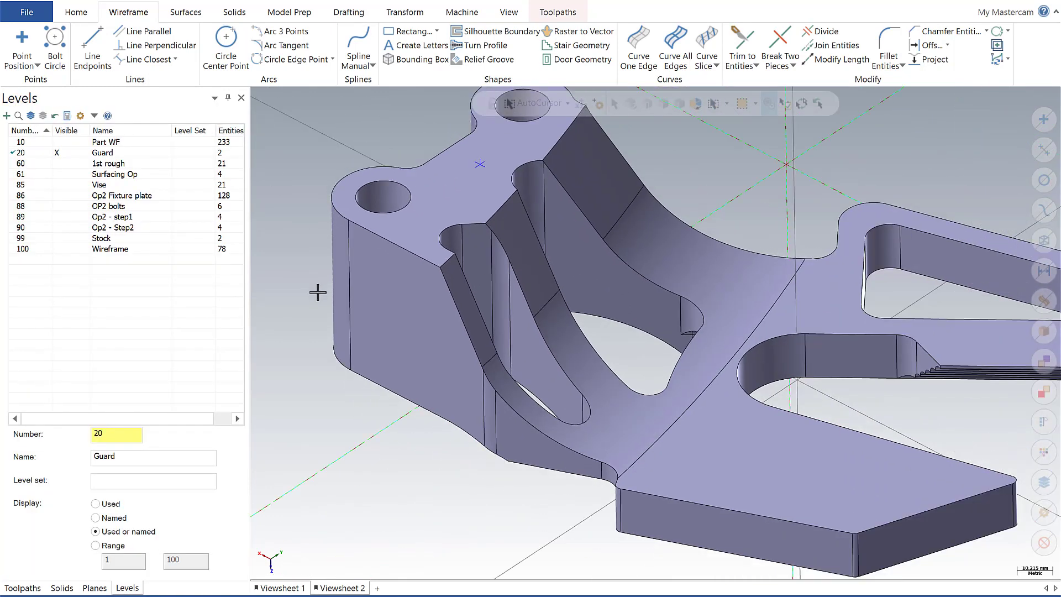
ctrl+middle_drag(318, 292, 346, 360)
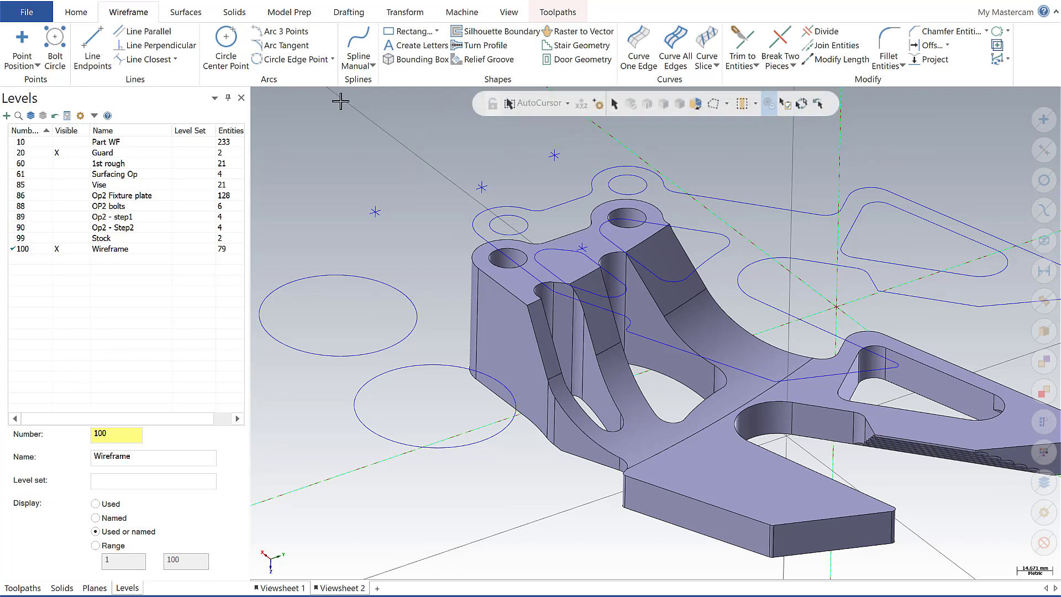
Draw a line from an arc centre to a point tangent to the small upper arc
click(102, 49)
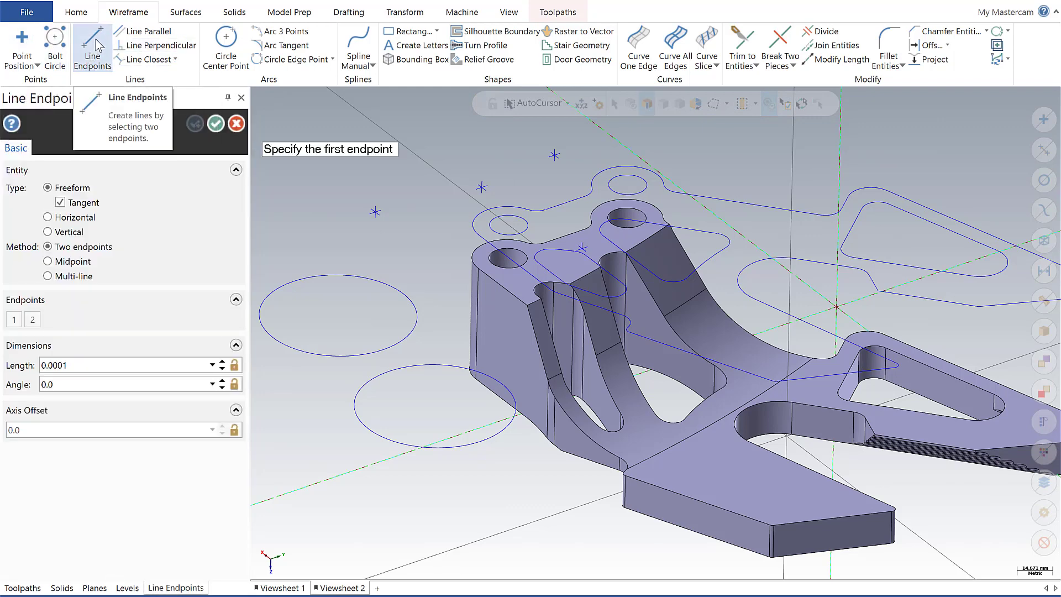
click(568, 103)
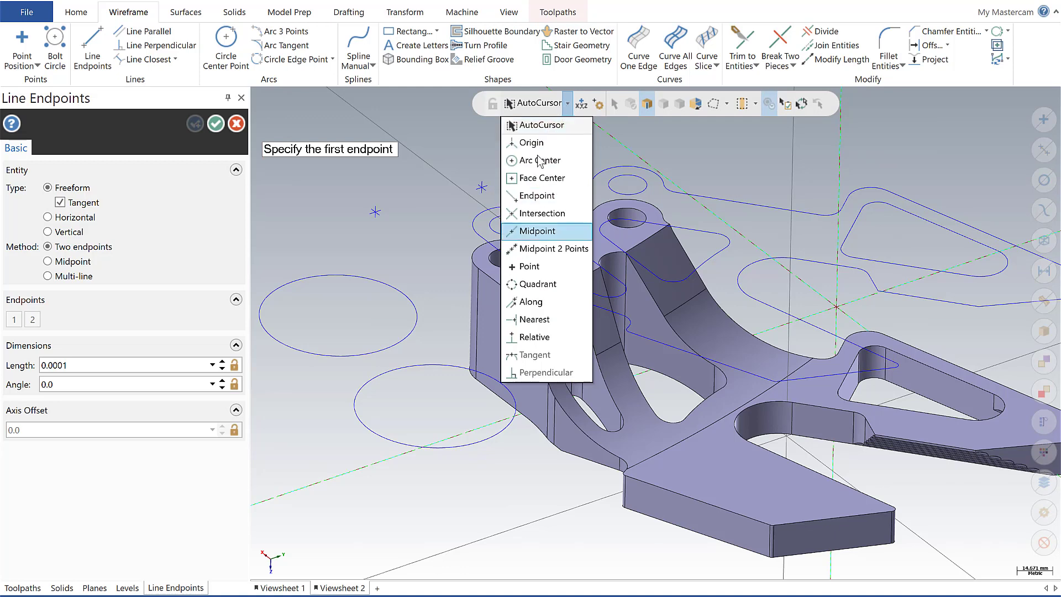
click(539, 160)
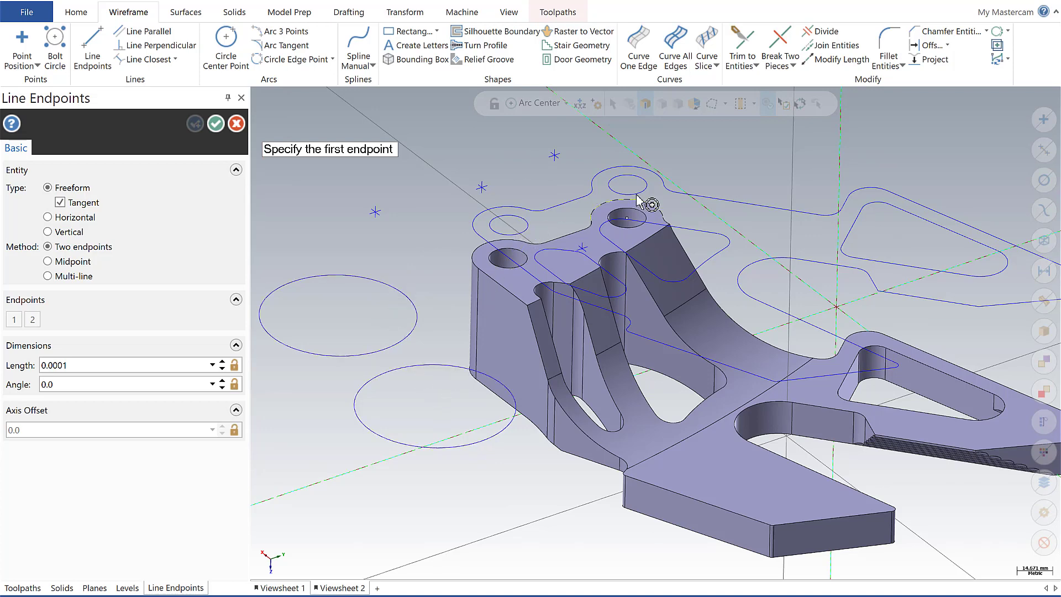
click(393, 291)
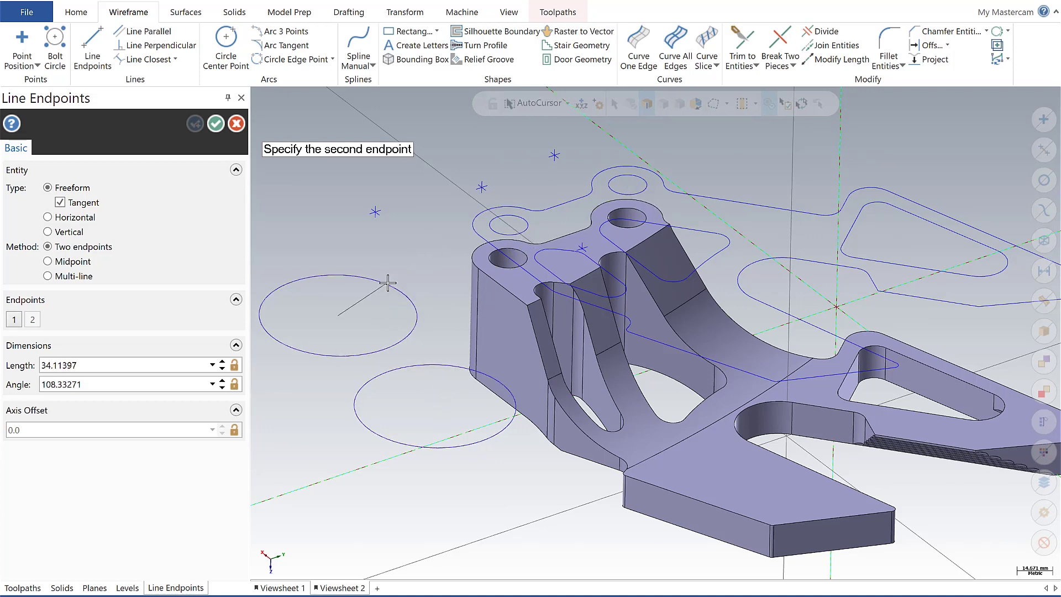
click(568, 103)
click(547, 160)
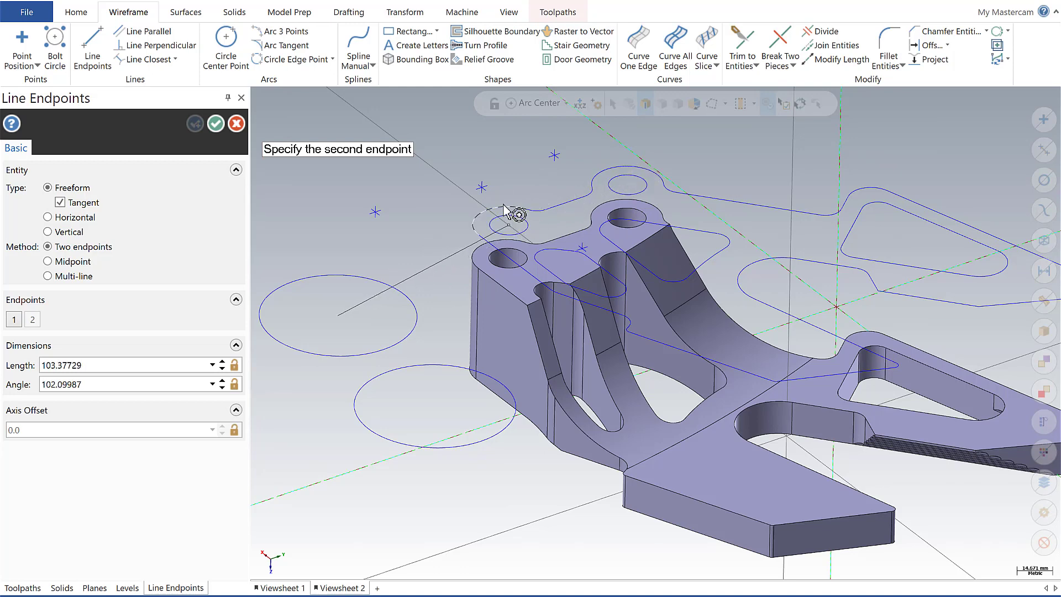
click(528, 226)
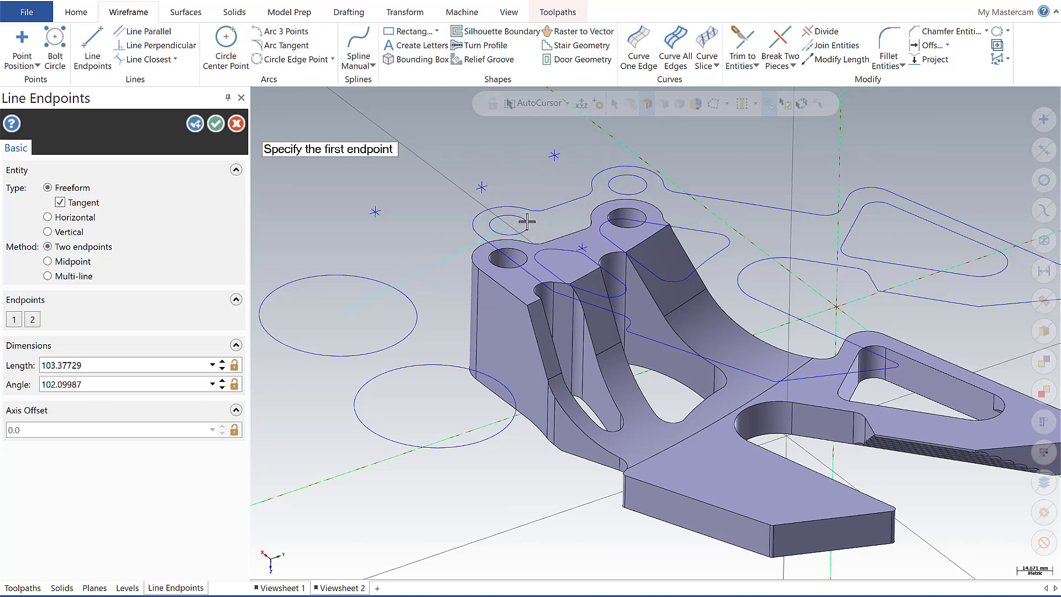
mouse_move(439, 275)
middle_down()
mouse_move(440, 317)
mouse_move(445, 266)
middle_up()
Accept the previous line and draw a new one from an edge midpoint, tangent to the hole
click(216, 125)
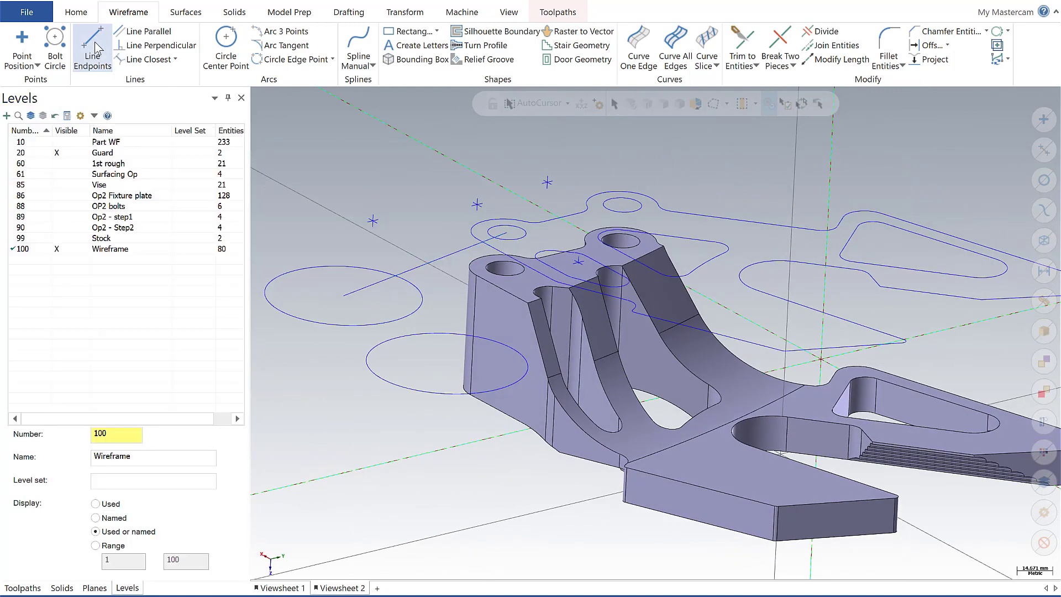
click(92, 47)
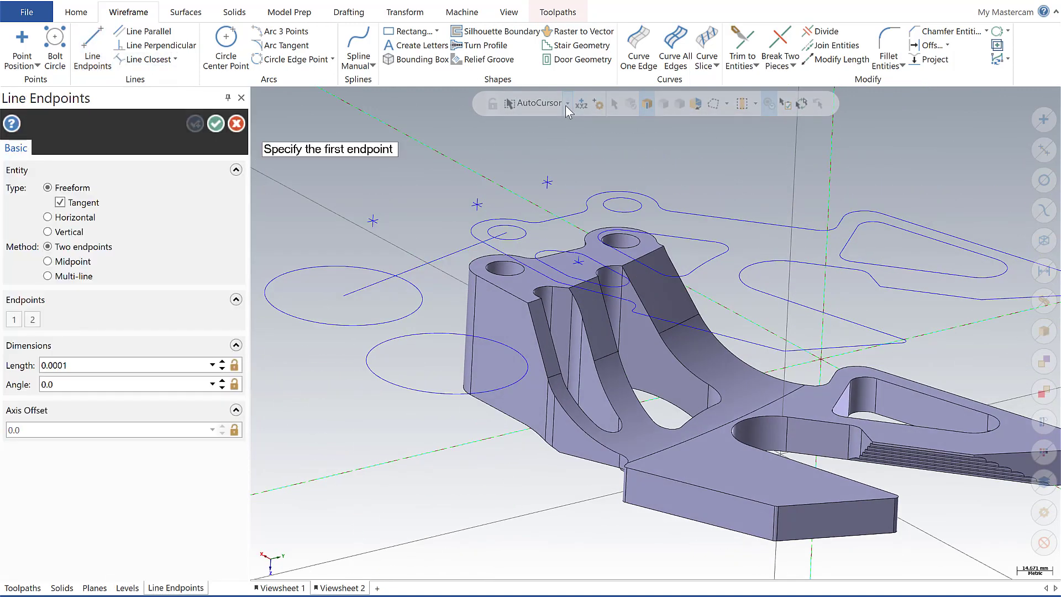
click(567, 105)
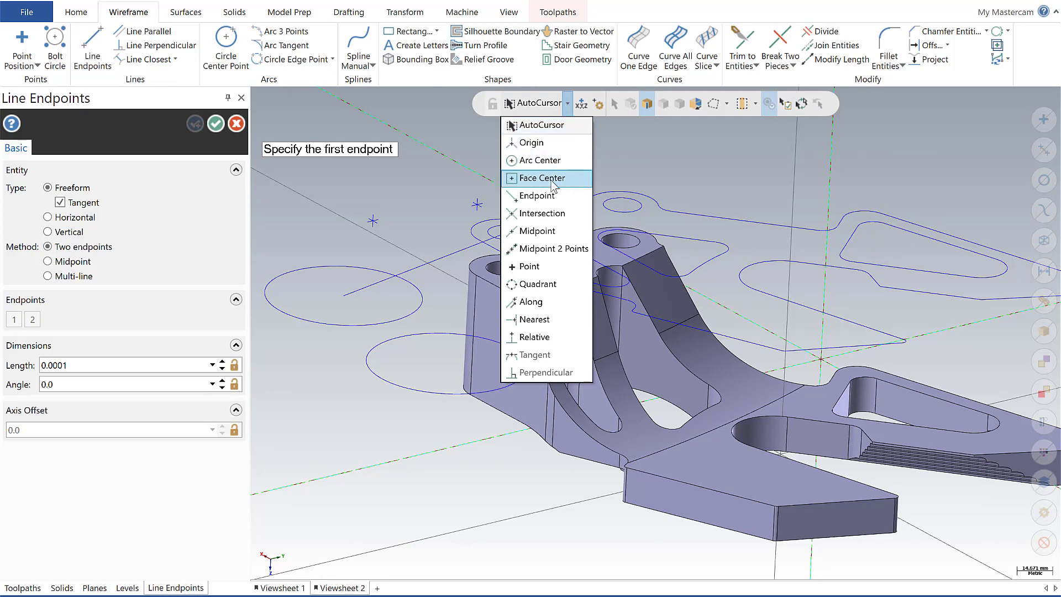
click(533, 232)
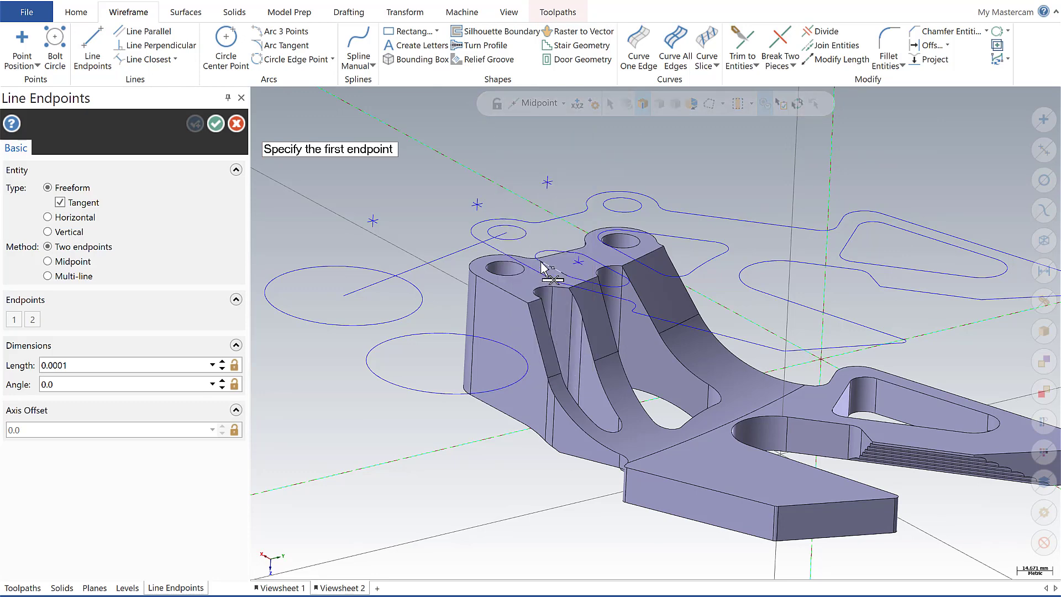
scroll(565, 231, up, 2)
scroll(564, 231, up, 2)
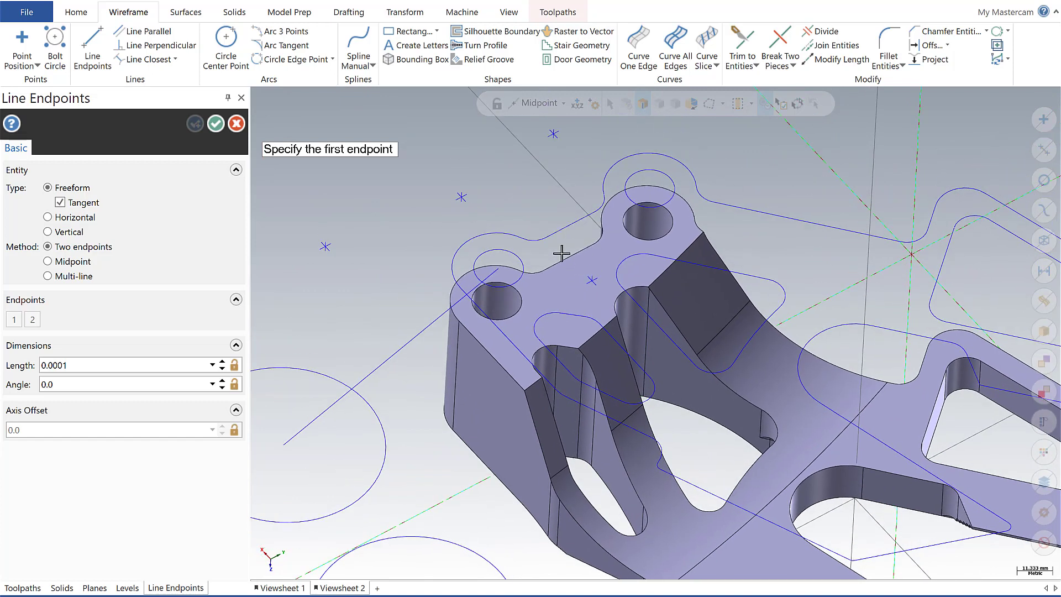
click(575, 243)
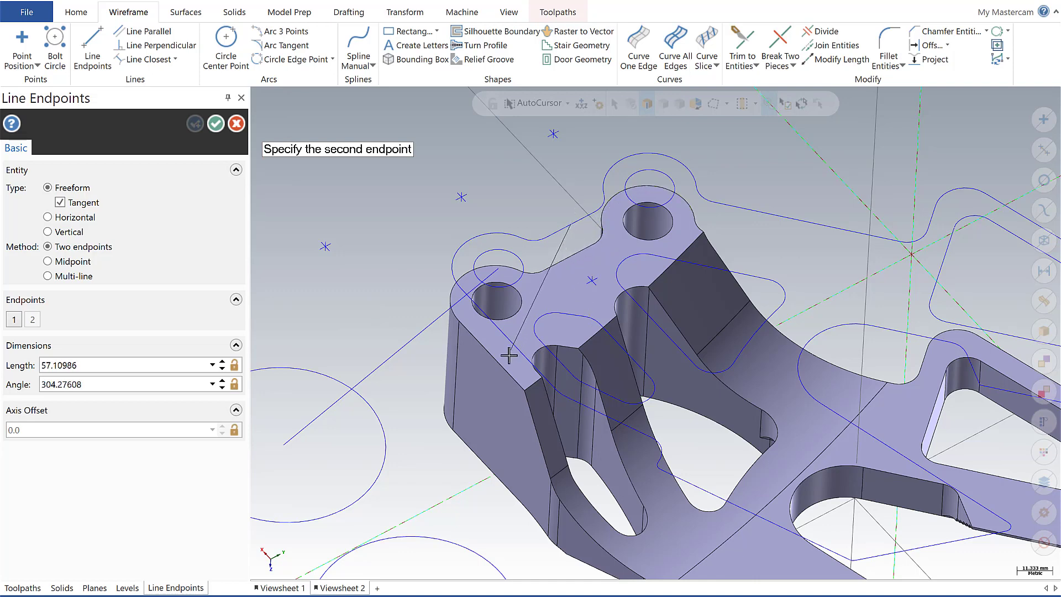
scroll(505, 358, up, 2)
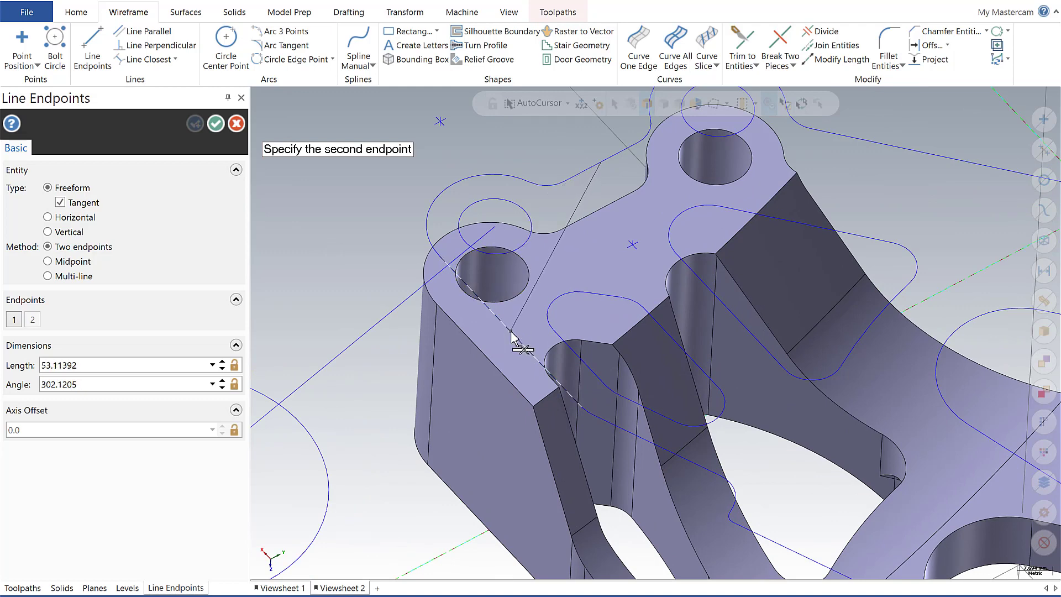
click(510, 332)
middle_drag(525, 329, 550, 301)
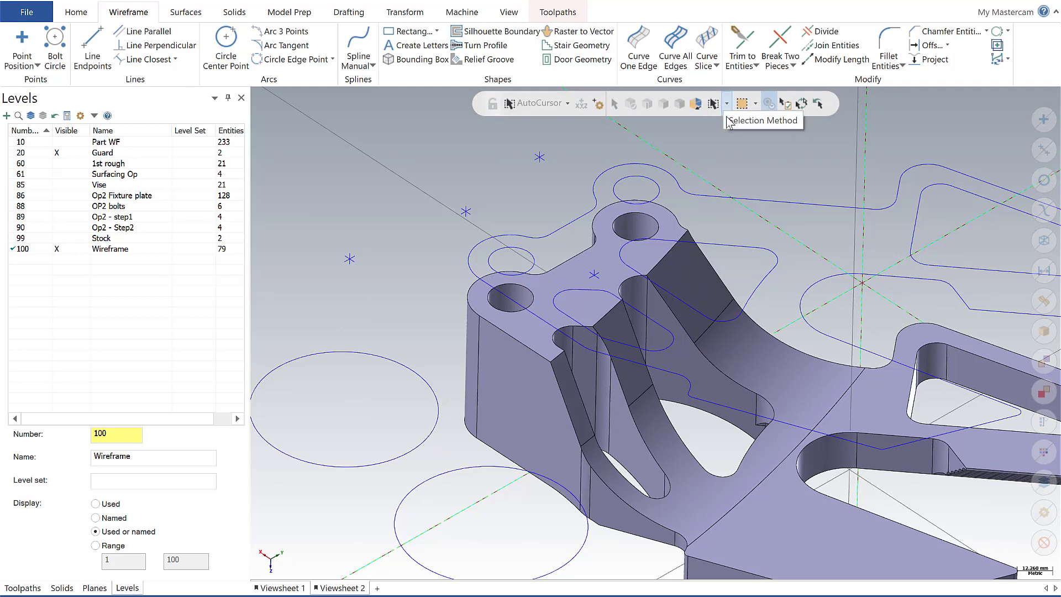
Test-pick a point, contours and the solid bracket, then clear the selection
click(541, 157)
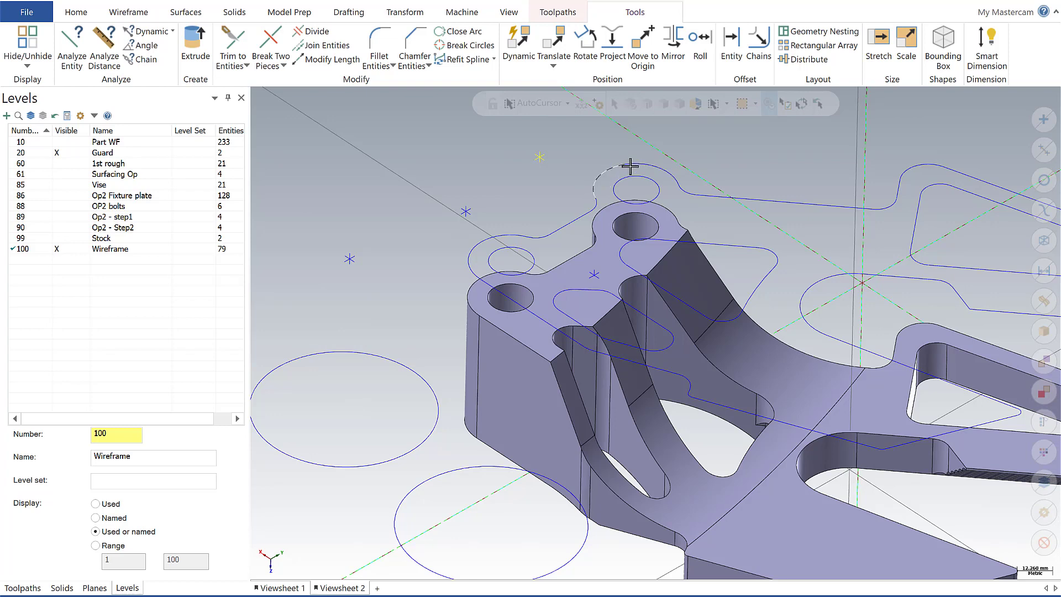
click(632, 164)
click(730, 247)
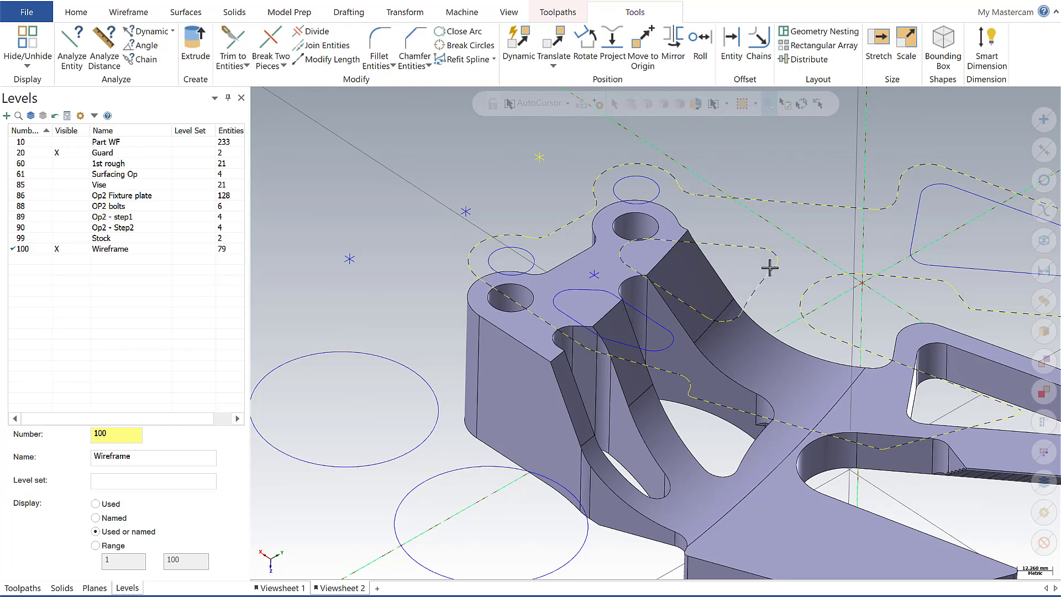
click(612, 264)
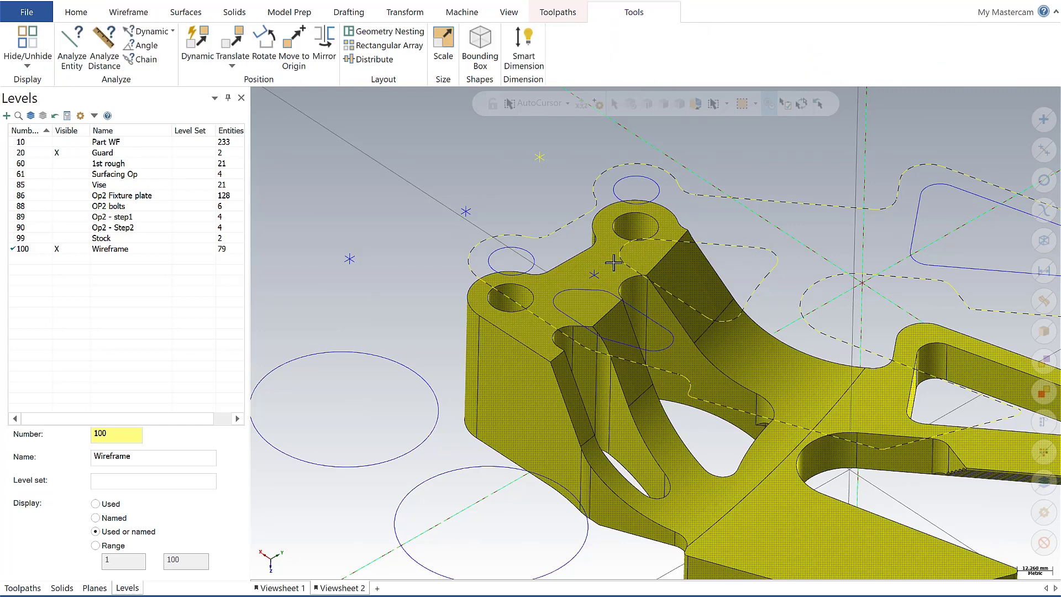
key(Escape)
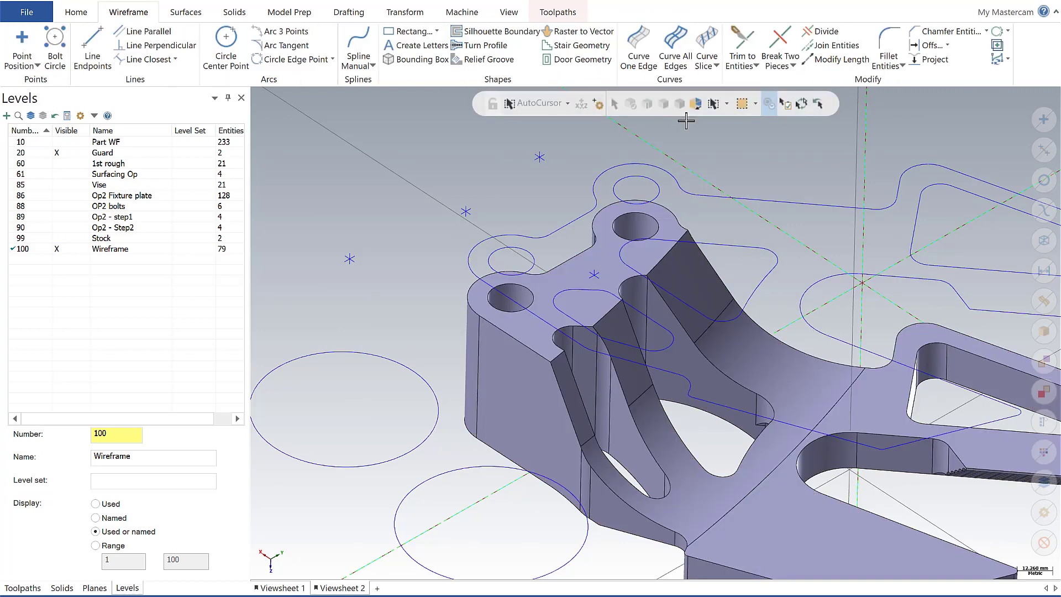
Switch the selection method to Chain and pick two whole contours
click(726, 105)
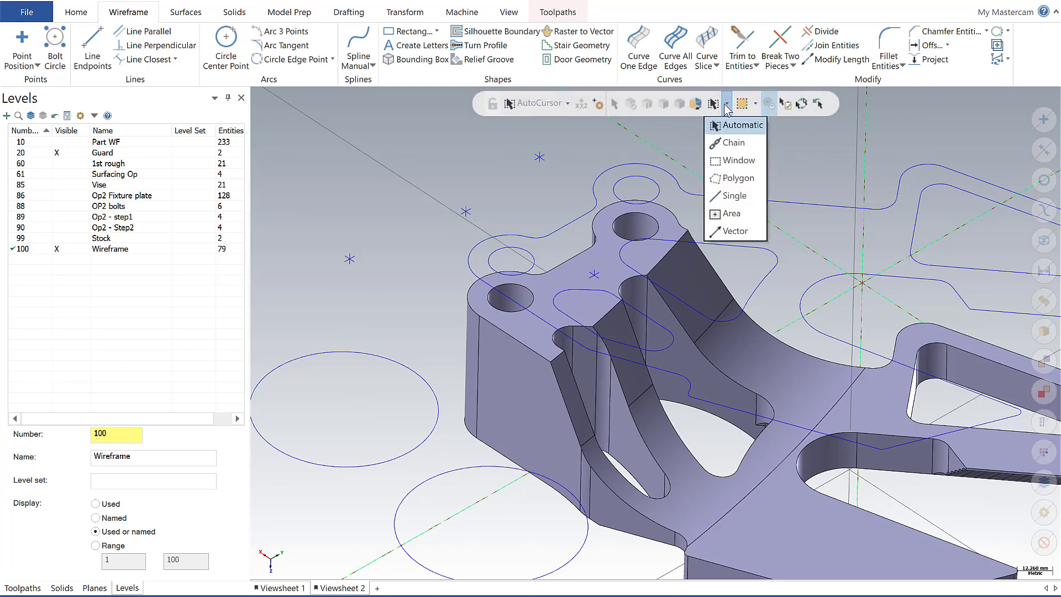
click(732, 143)
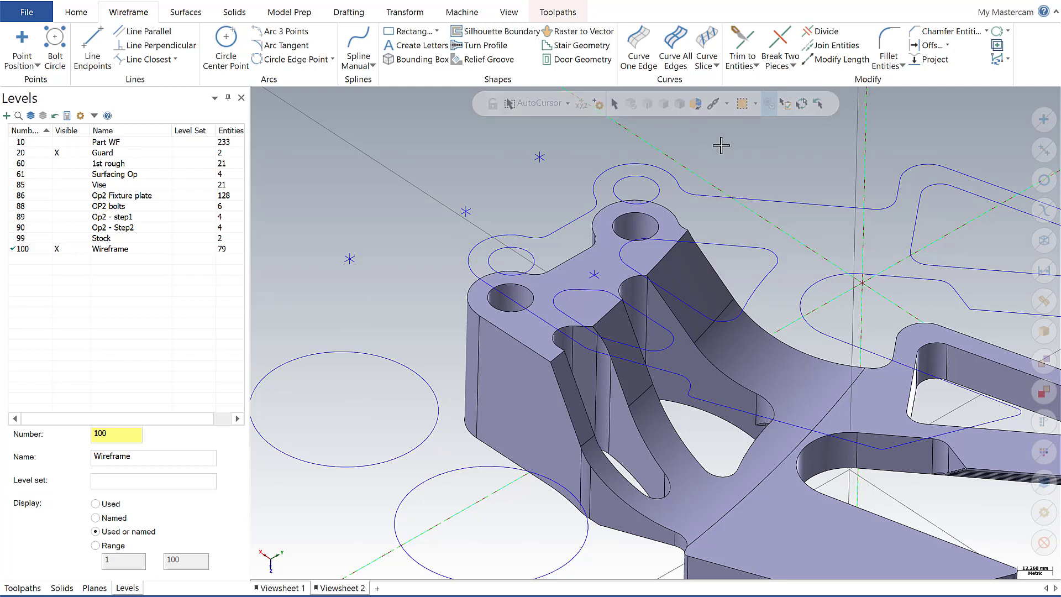
click(711, 197)
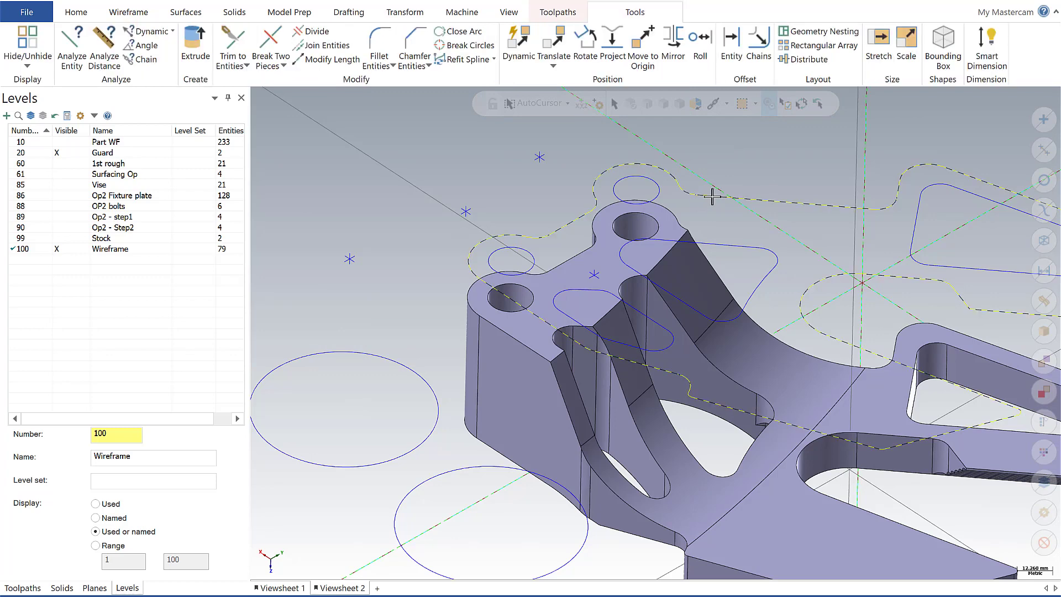
click(687, 244)
Clear the chains, switch to Polygon selection and enclose the top-face slot
key(Escape)
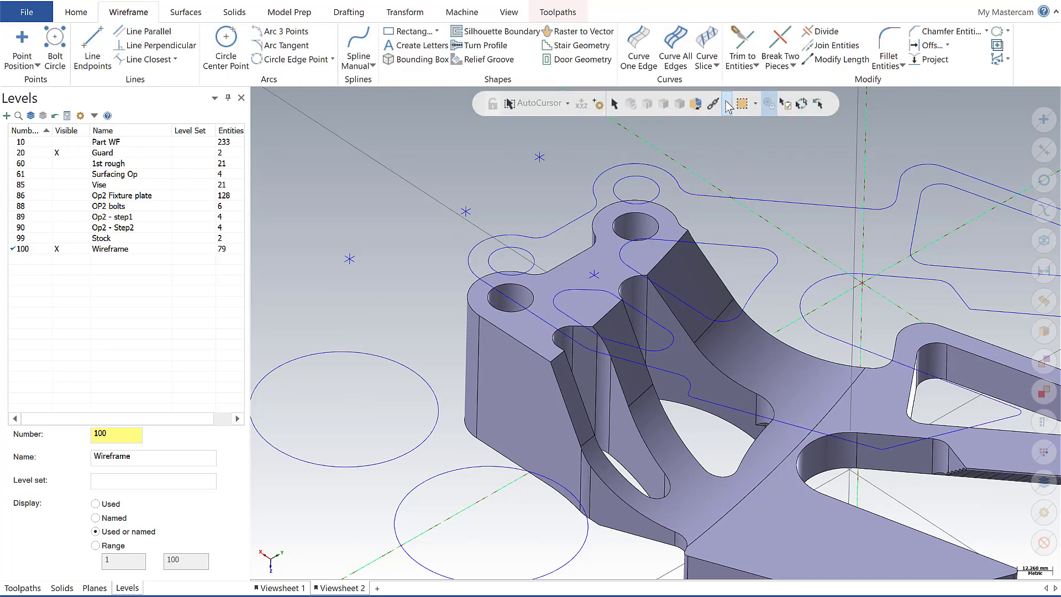
click(726, 103)
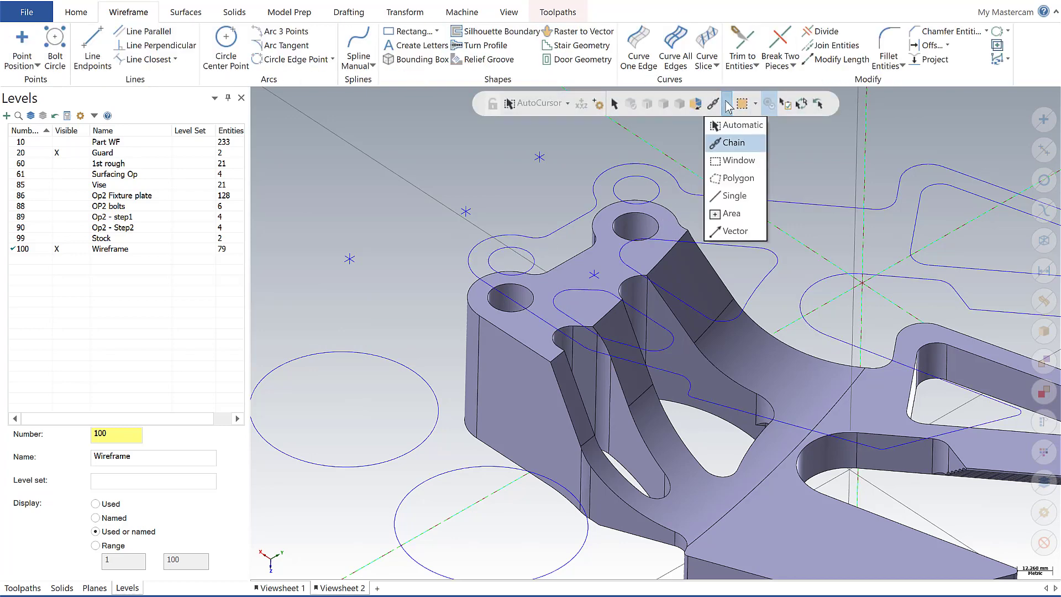
click(735, 178)
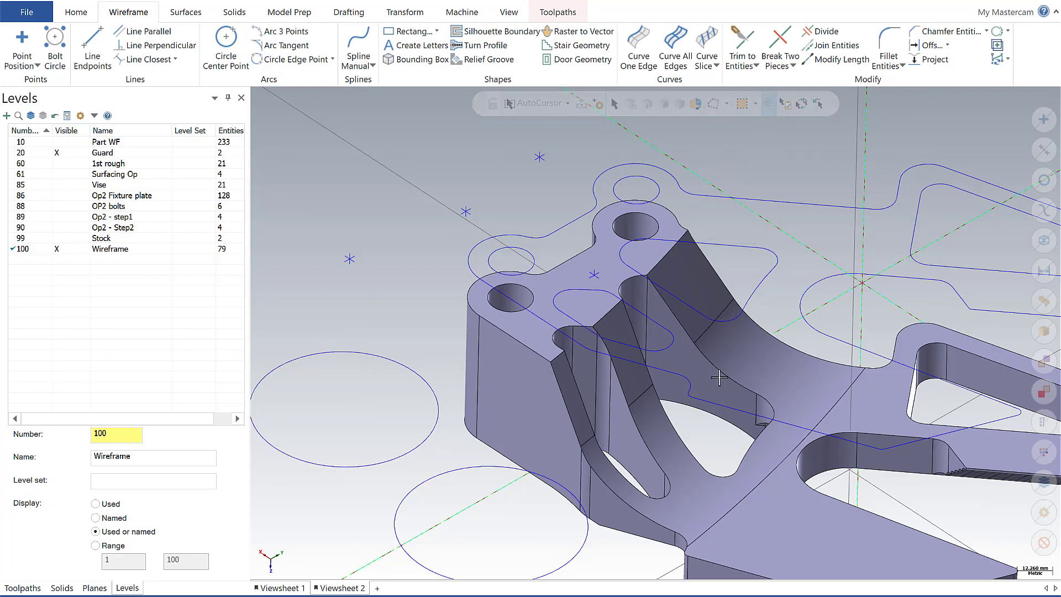
mouse_move(736, 366)
middle_down()
mouse_move(760, 379)
mouse_move(721, 354)
mouse_move(718, 381)
mouse_move(767, 375)
mouse_move(746, 370)
middle_up()
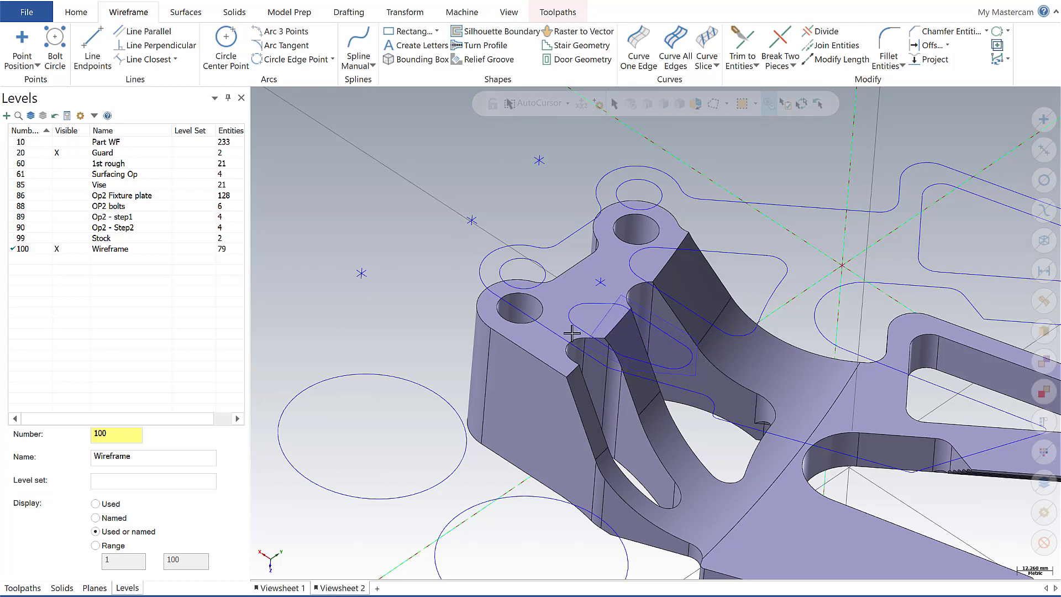
double_click(562, 294)
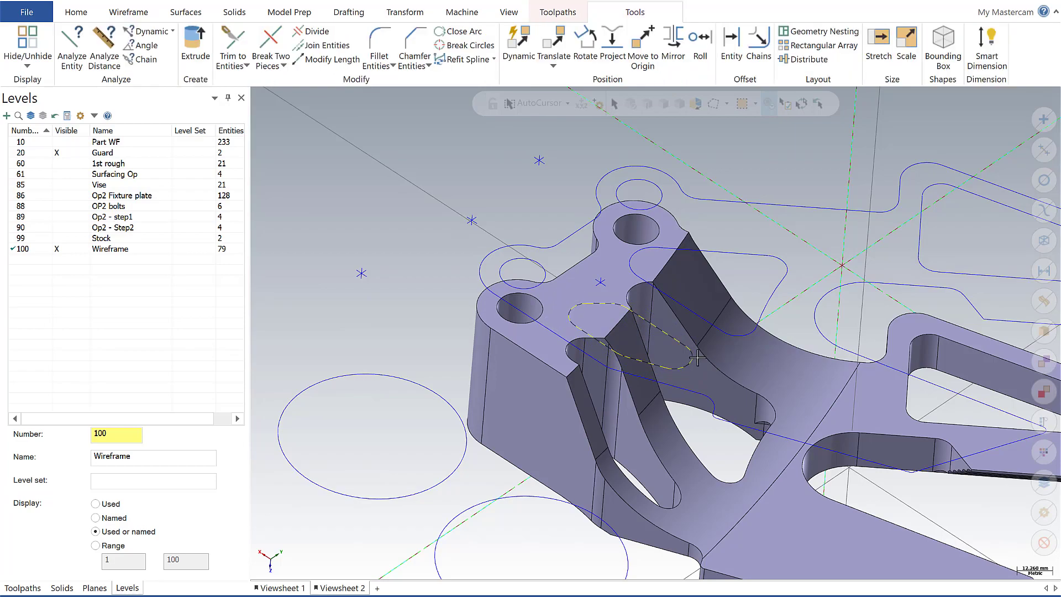
mouse_move(696, 363)
middle_down()
mouse_move(715, 327)
mouse_move(715, 352)
mouse_move(699, 367)
middle_up()
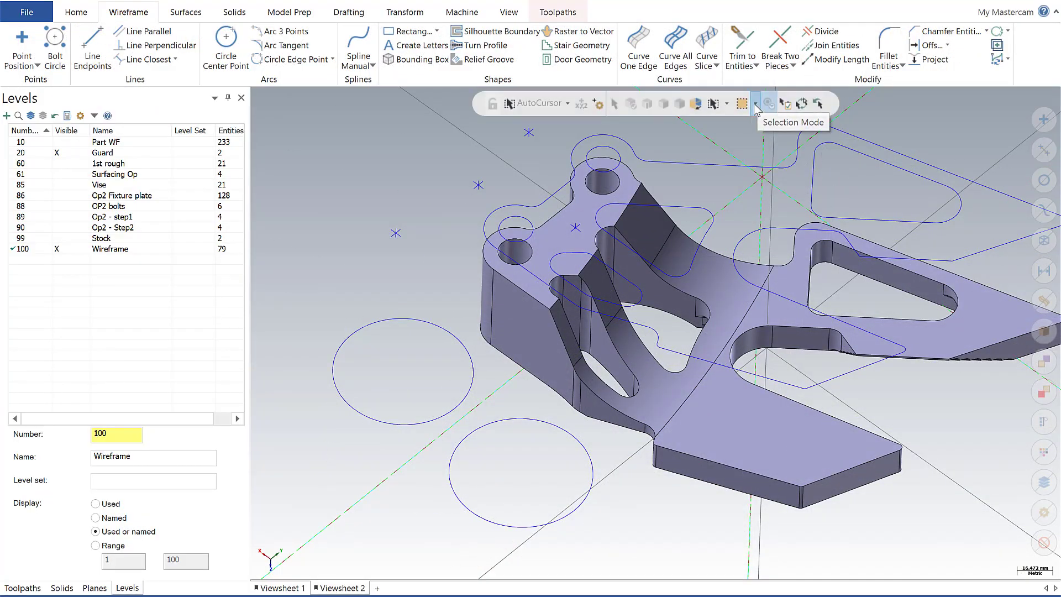
In In mode, window-select the left circle, then the lone point, then a large area, clearing each
click(755, 105)
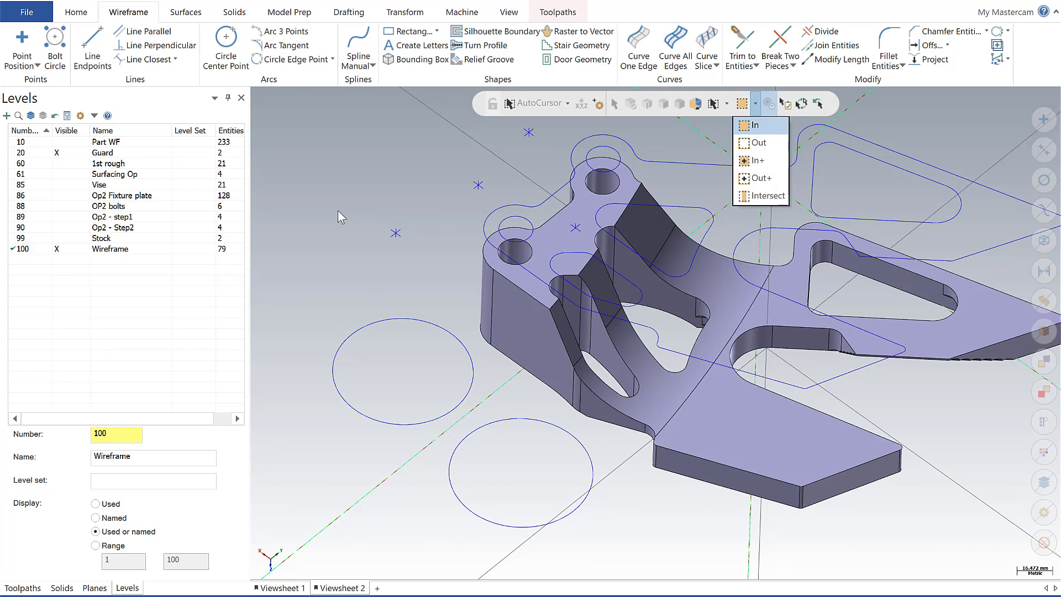
drag(329, 196, 479, 430)
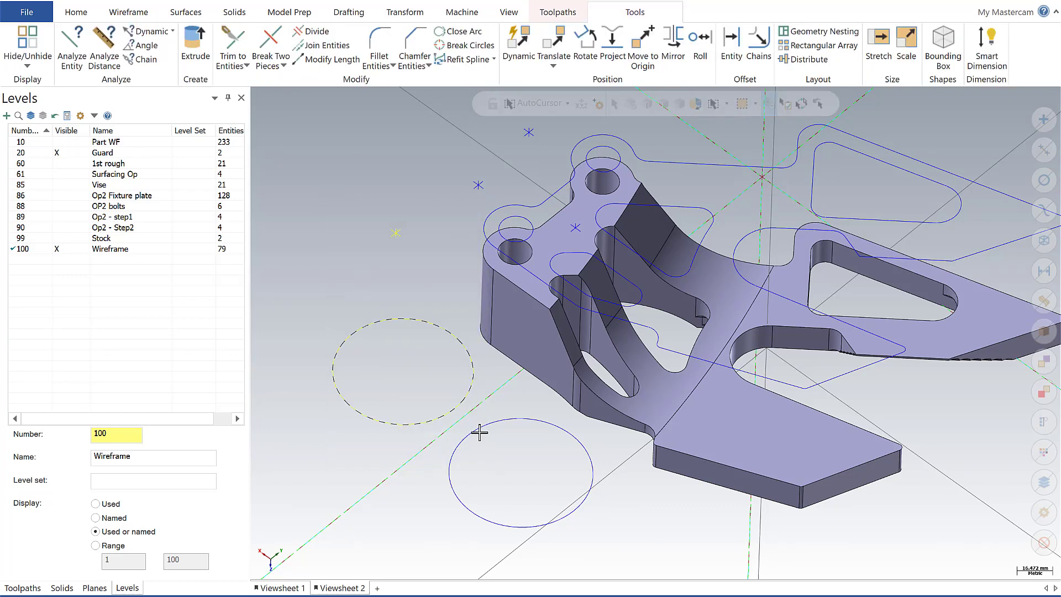
key(Escape)
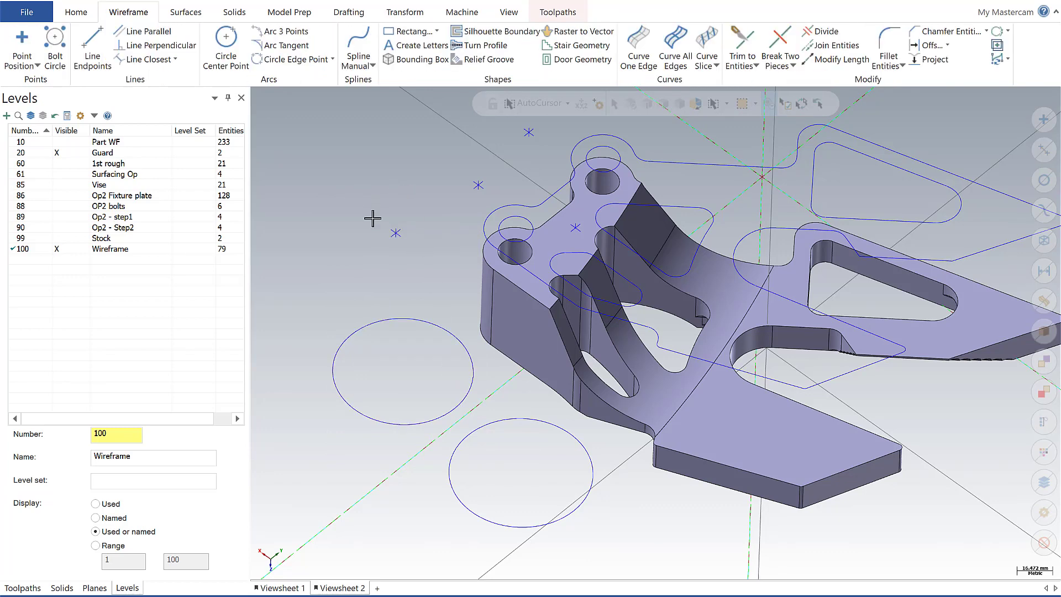
drag(365, 205, 441, 277)
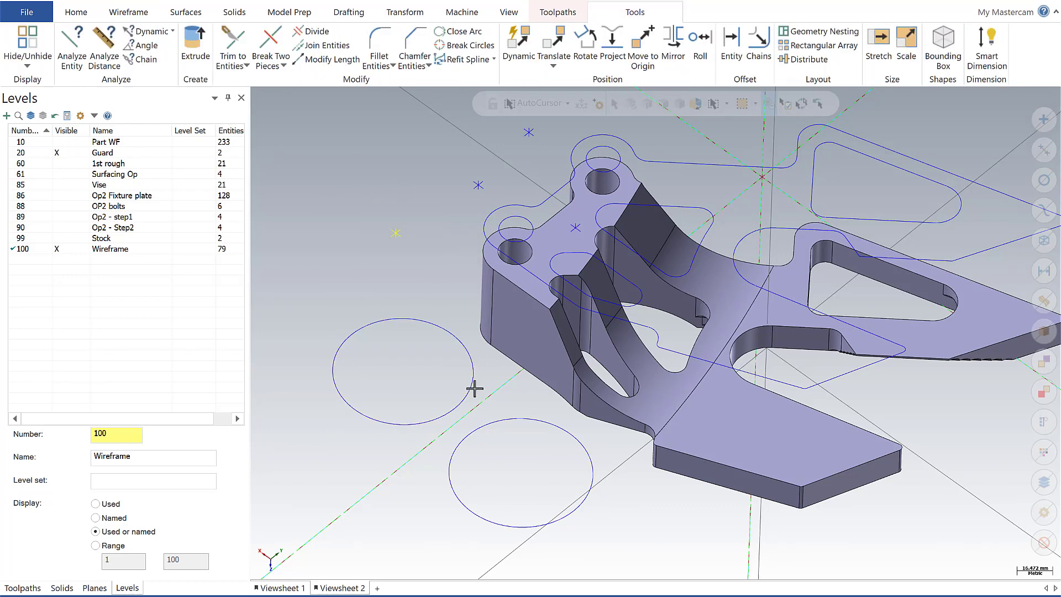
key(Escape)
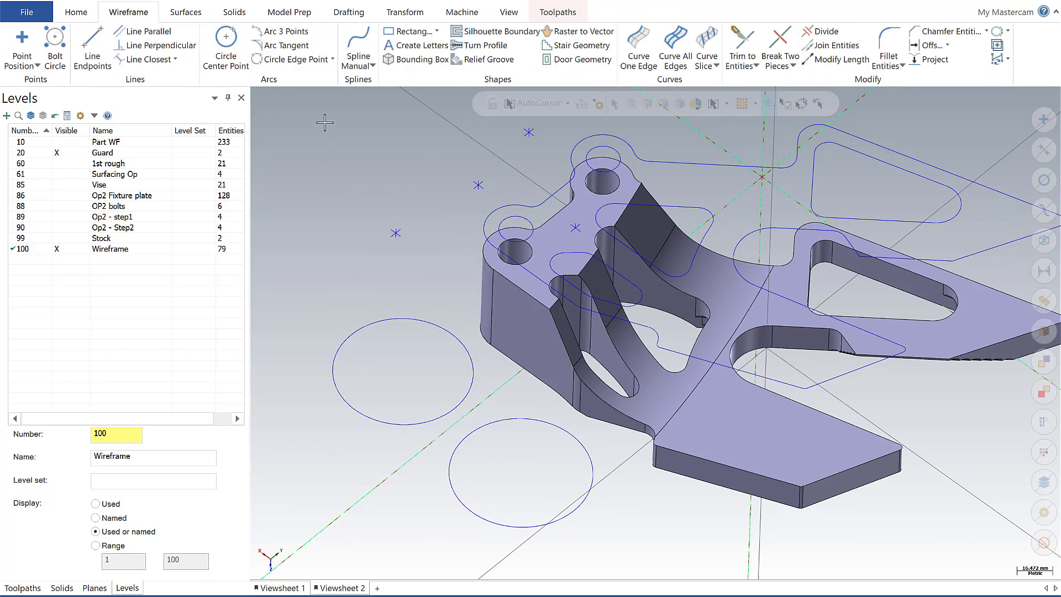
drag(314, 117, 1018, 558)
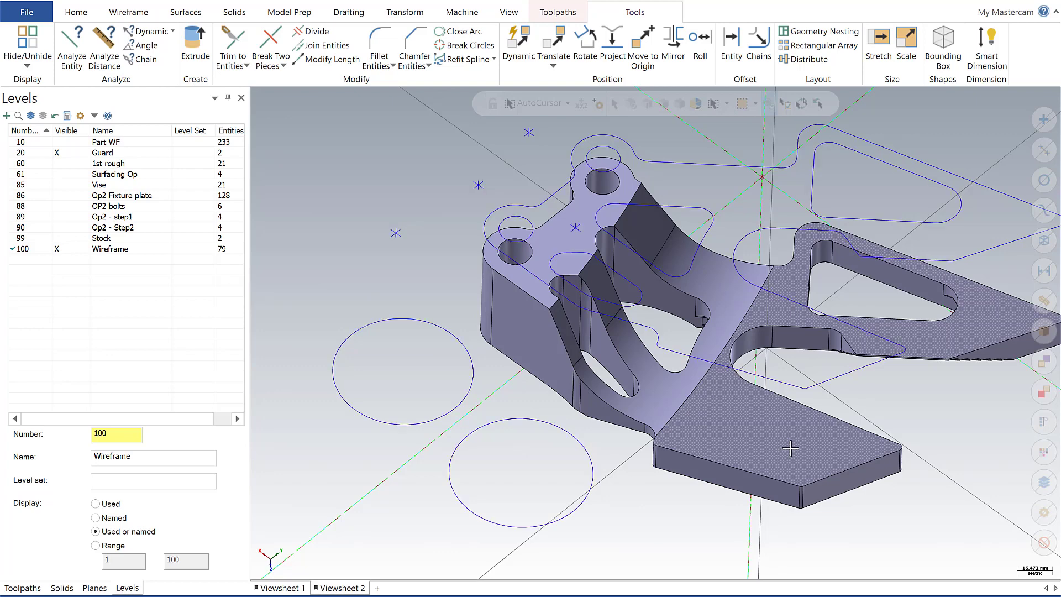
key(Escape)
Switch to Out mode, window the left circle to select everything else, then clear
click(756, 104)
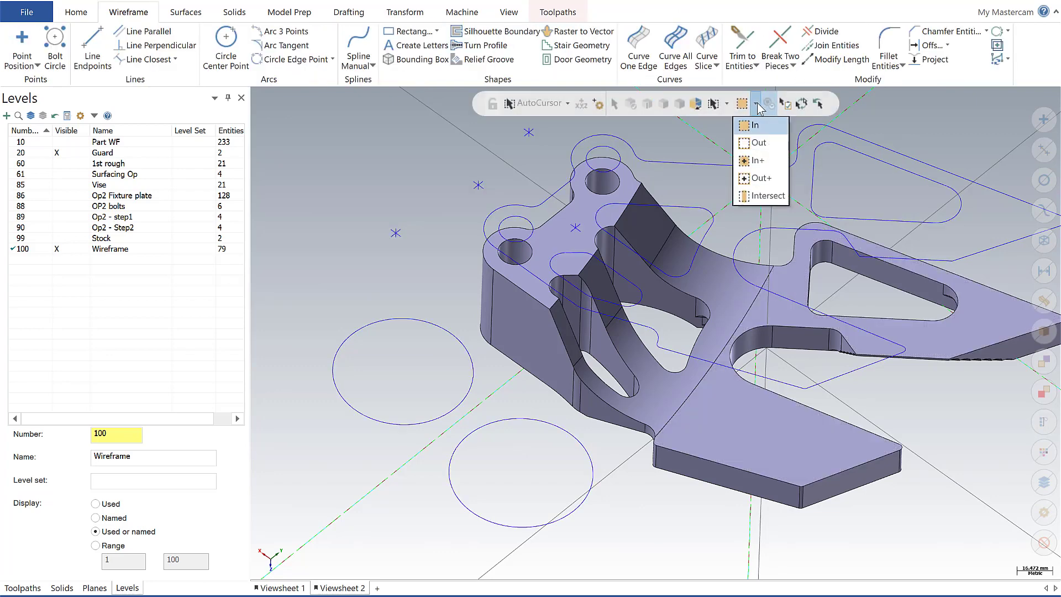
click(758, 142)
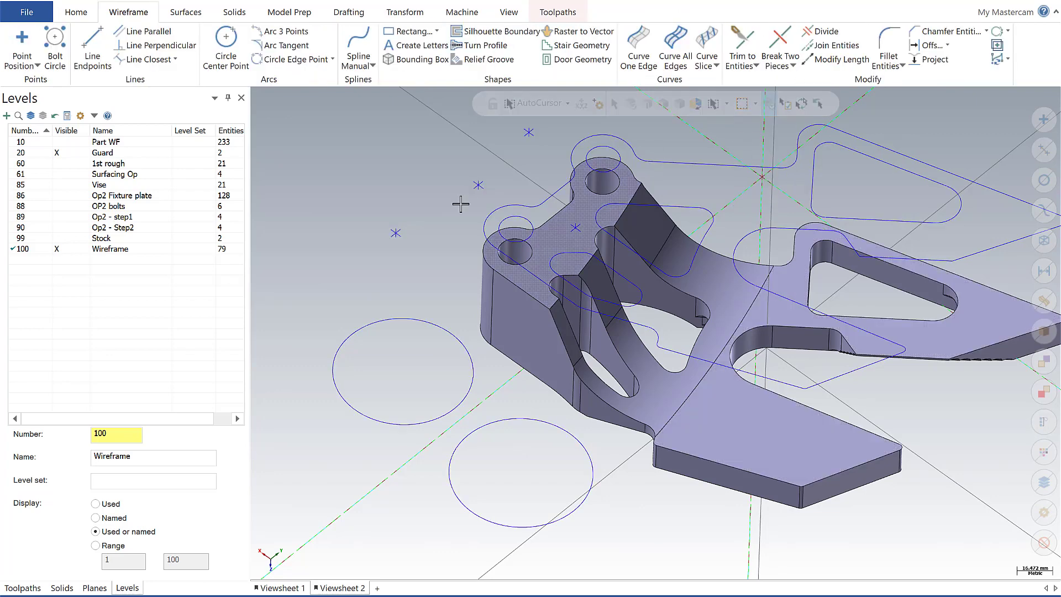
drag(293, 224, 478, 427)
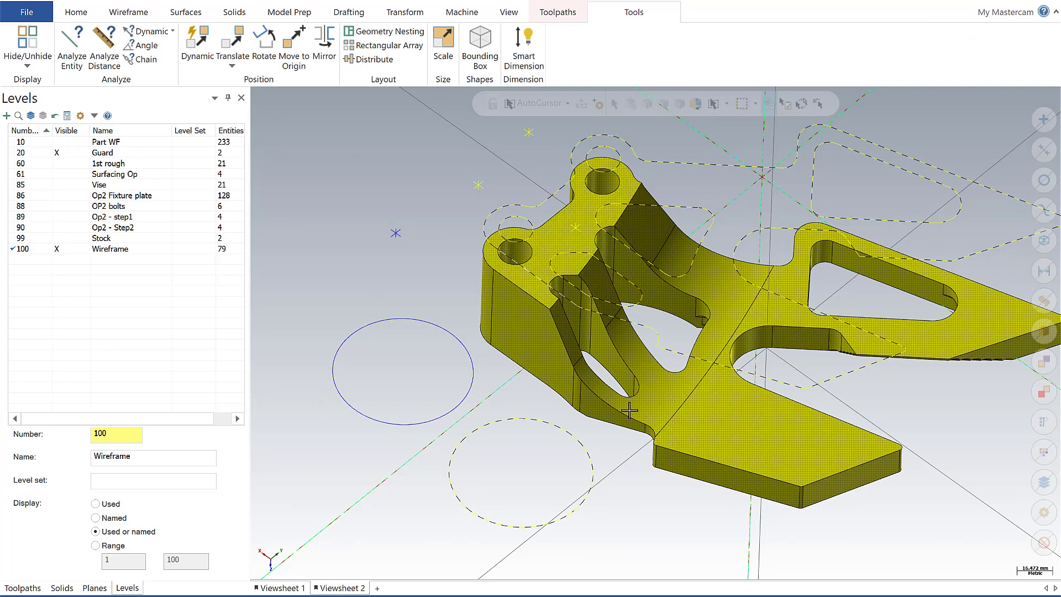
key(Escape)
In In+ mode, window-select the solid bracket, both circles, and the nearby points and contours
click(756, 104)
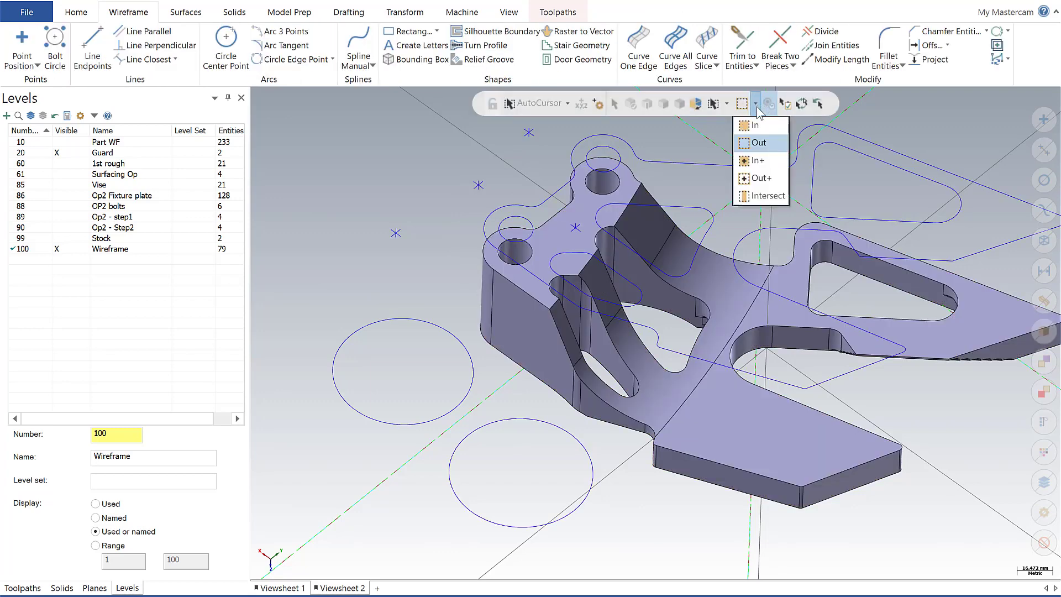
click(757, 161)
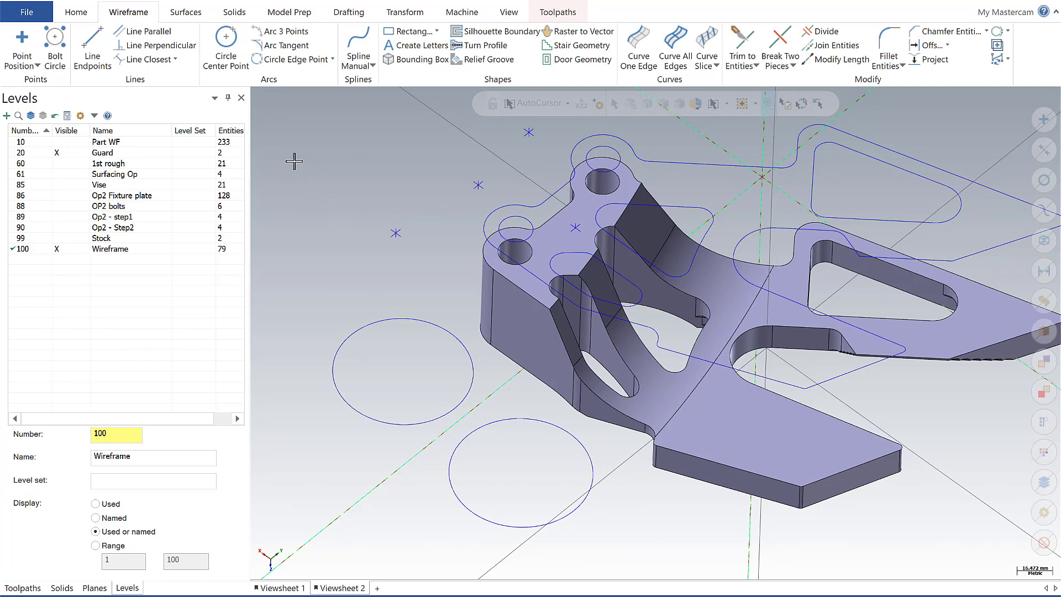
drag(294, 162, 607, 540)
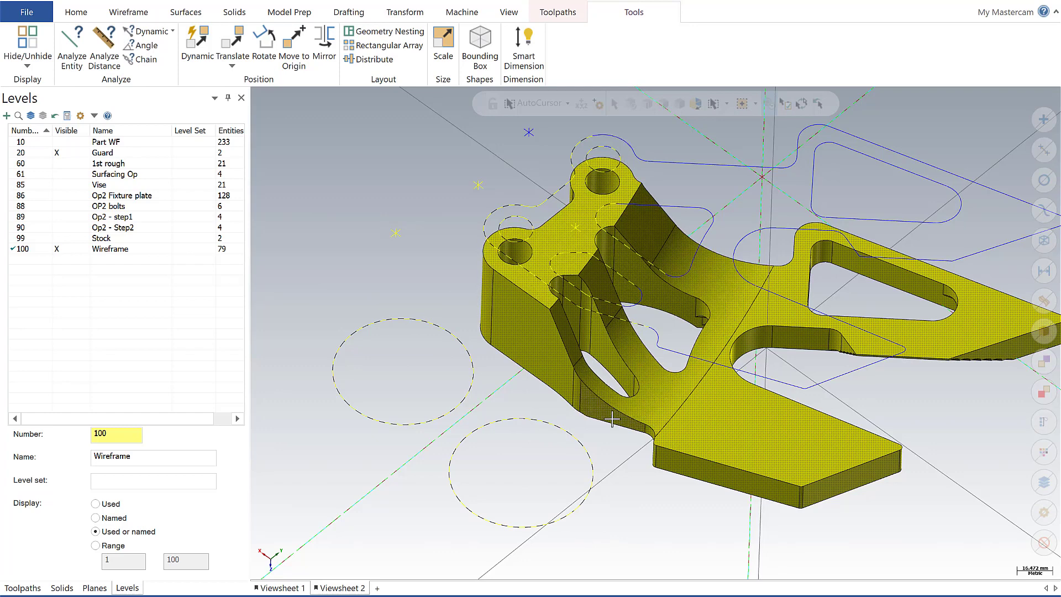
Clear the In+ pick, then window-select in Out+ mode, catching the solid and outer contours but not the circles, then clear it
click(380, 284)
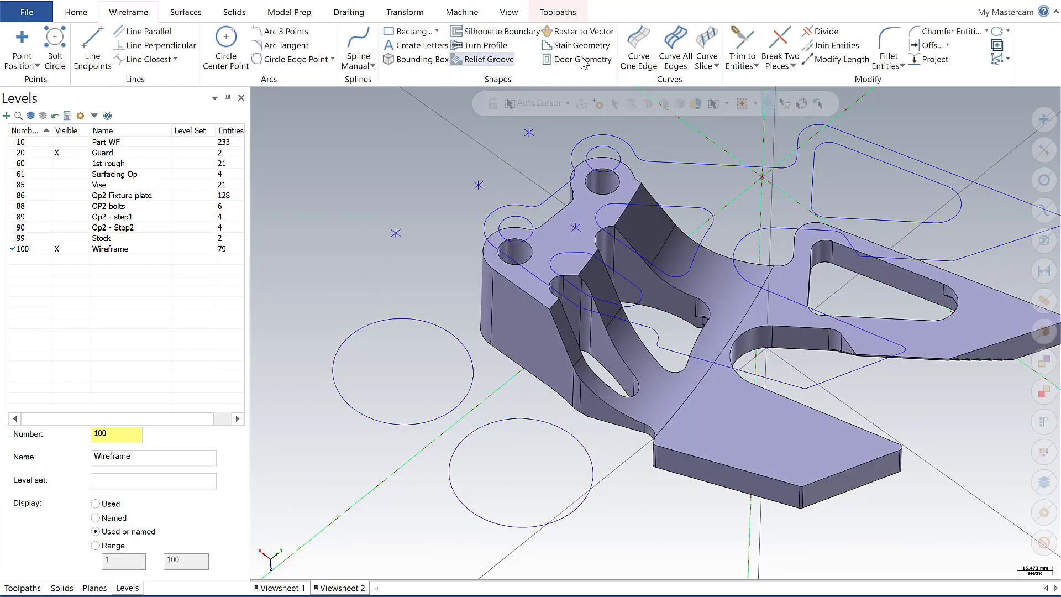
click(755, 105)
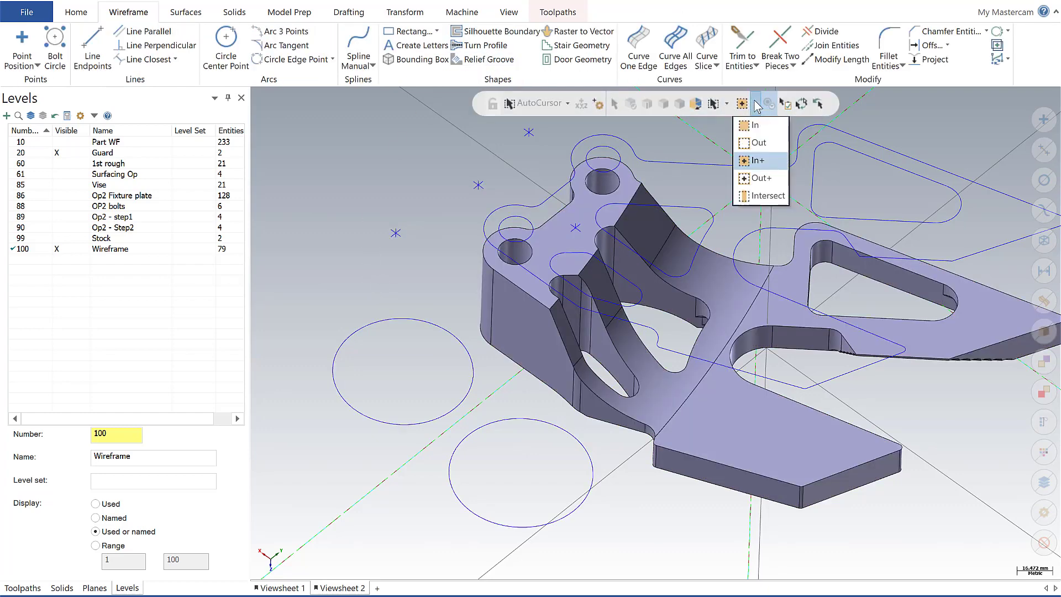
click(754, 165)
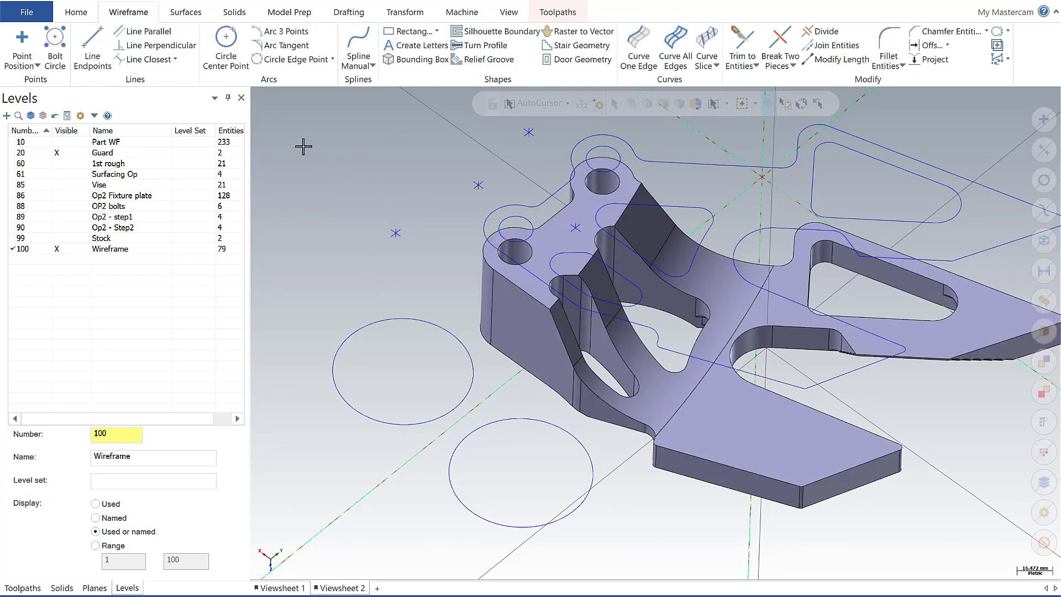
drag(303, 147, 615, 538)
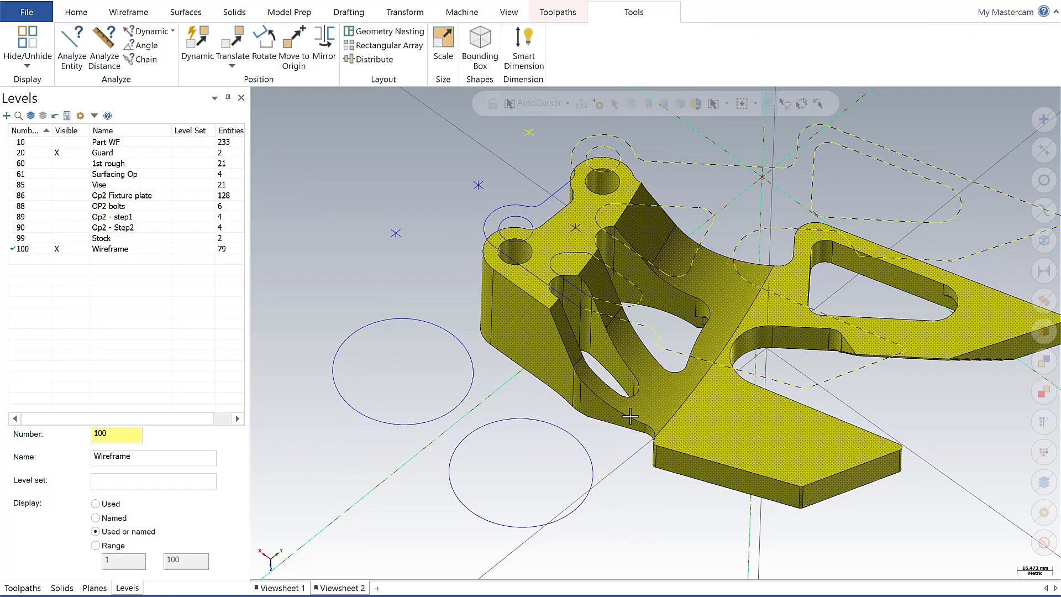
mouse_move(626, 470)
middle_down()
mouse_move(628, 504)
mouse_move(620, 452)
middle_up()
key(Escape)
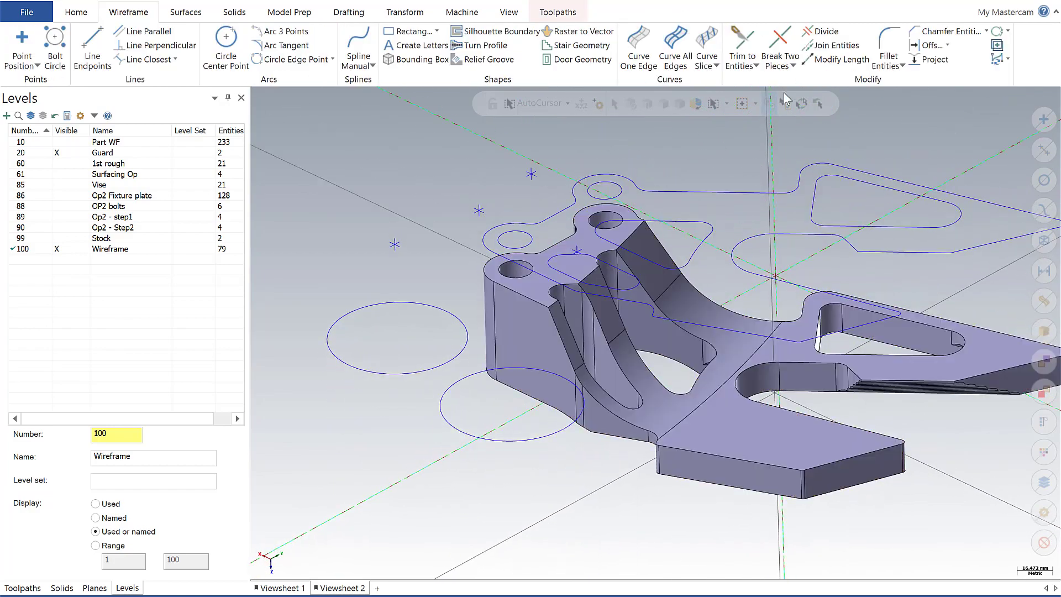
Window-select in Intersect mode, catching the solid bracket and crossing contours but not the two circles
click(755, 103)
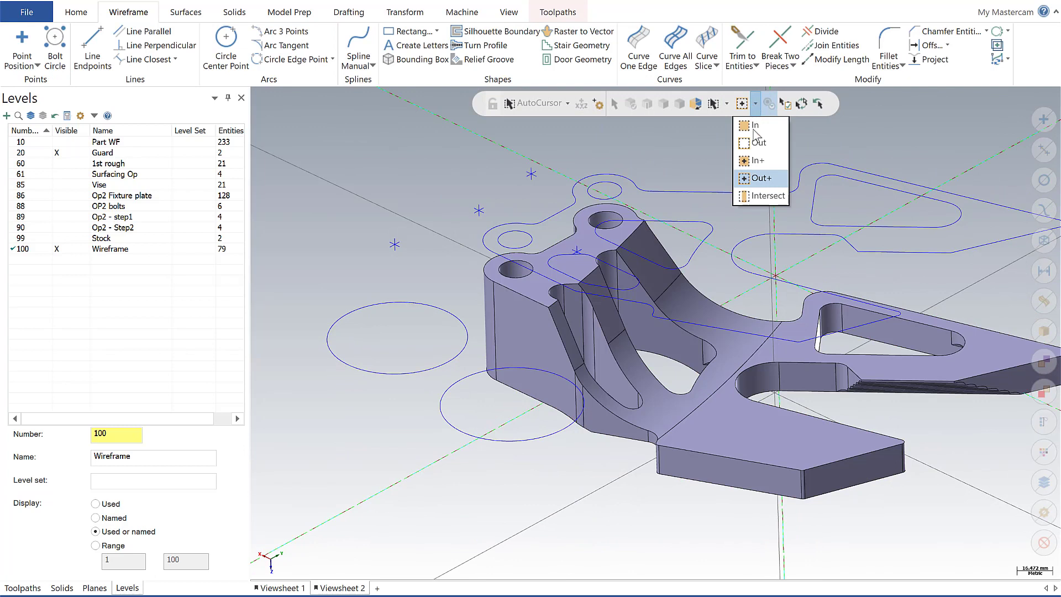
click(762, 196)
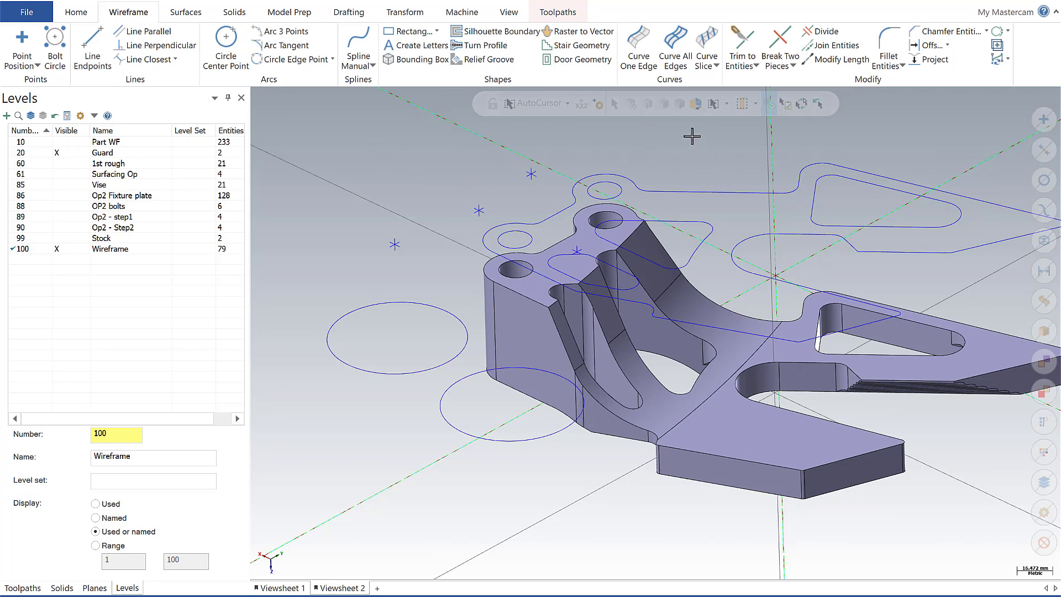
drag(692, 135, 1009, 541)
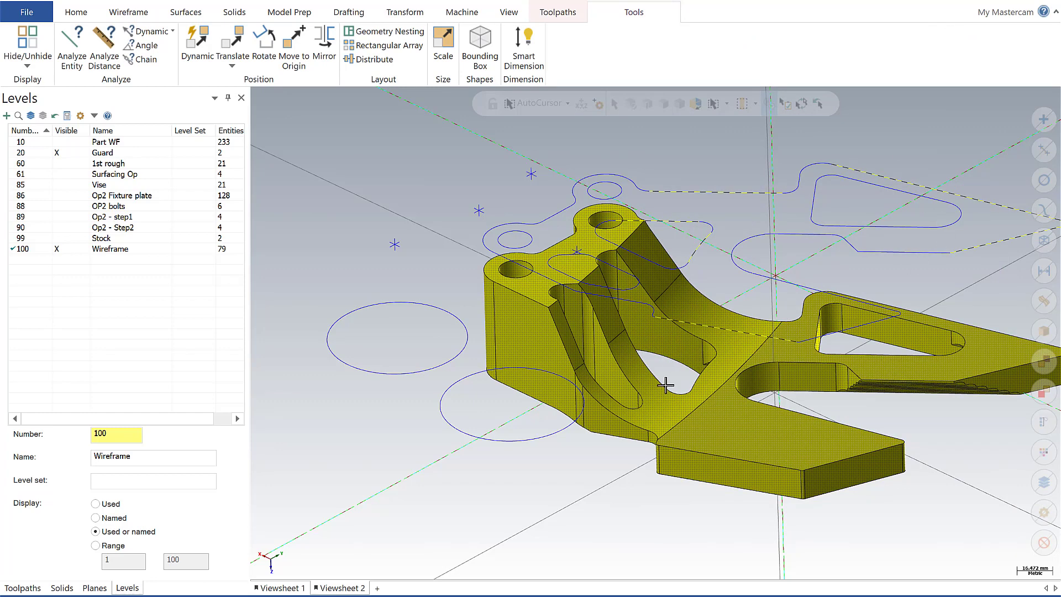
Tilt the view to show more of the selected bracket's top face
mouse_move(637, 514)
middle_down()
mouse_move(635, 523)
mouse_move(640, 514)
middle_up()
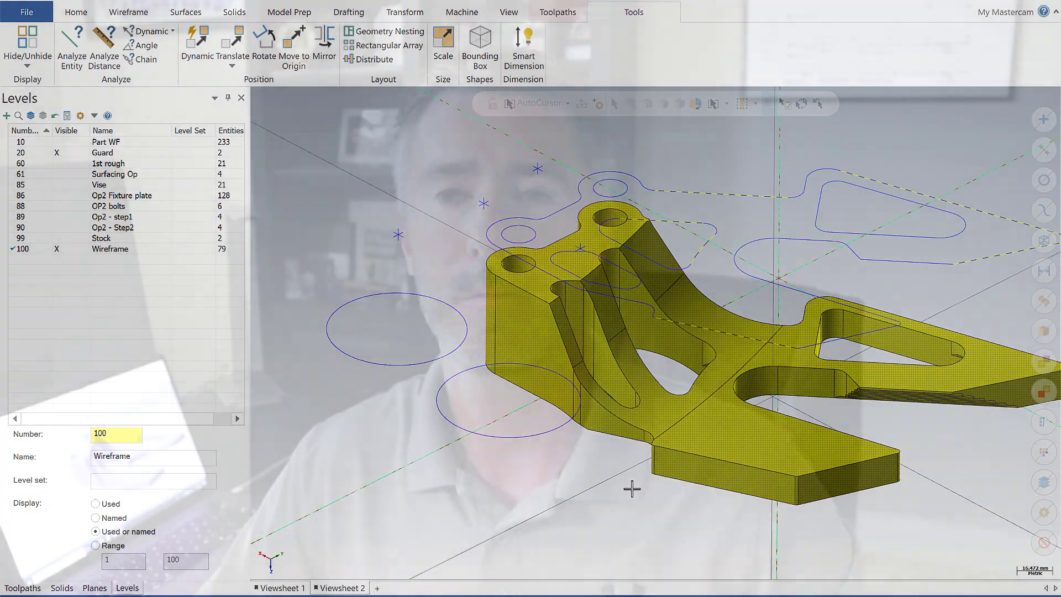